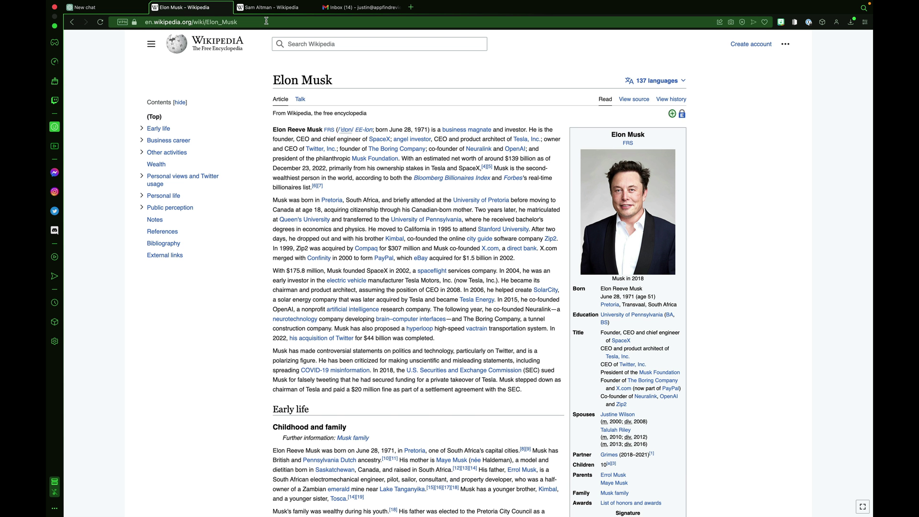
Step: Bring up the ChatGPT welcome page that asks to log in with an OpenAI account
{"action": "left_click", "coordinate": [268, 8]}
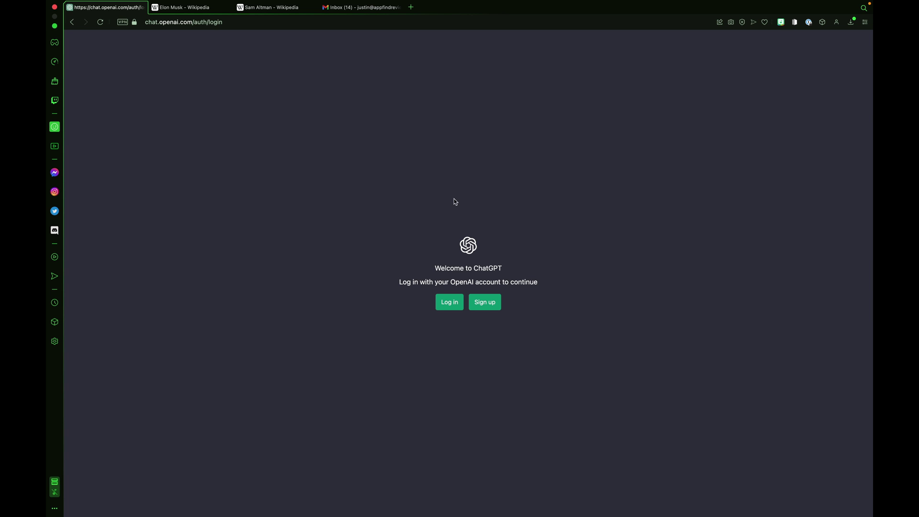
Step: Sign up for an OpenAI account via Google, submit first and last name, and enter the phone number
{"action": "left_click", "coordinate": [485, 302]}
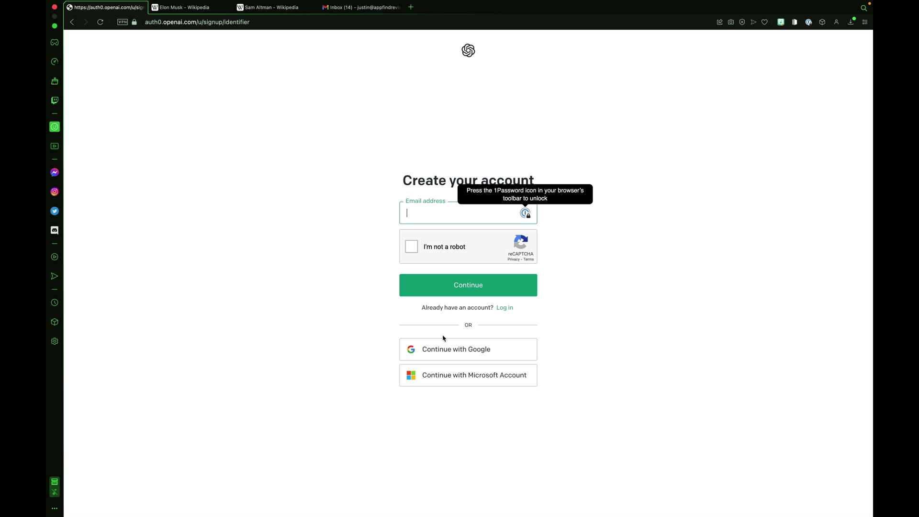
{"action": "left_click", "coordinate": [460, 341]}
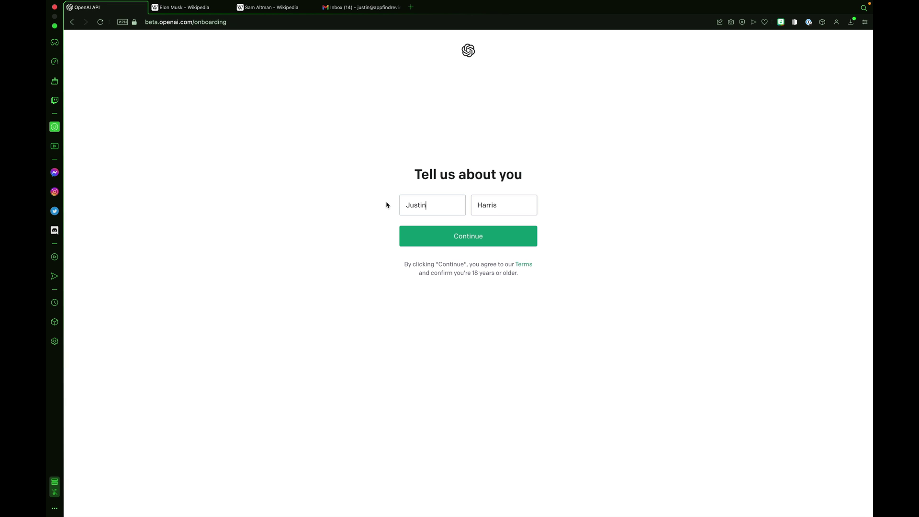
{"action": "left_click", "coordinate": [441, 238]}
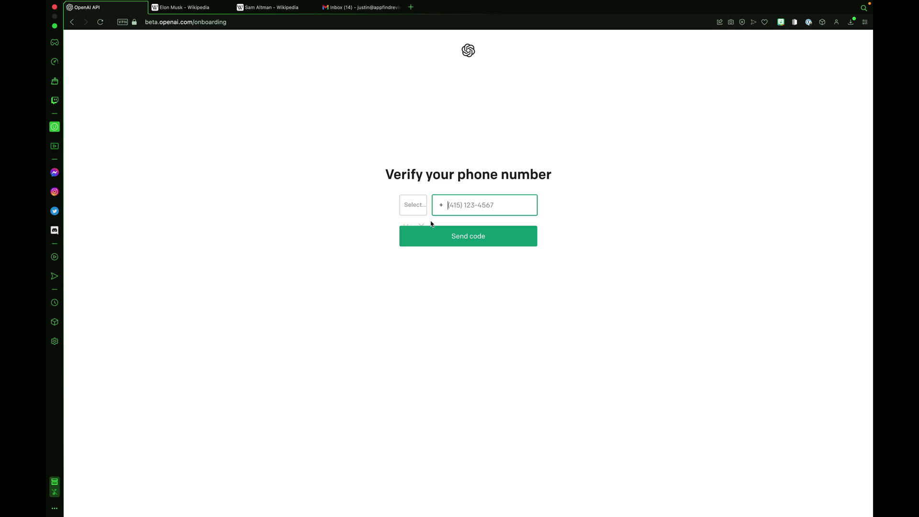
{"action": "type", "text": "657"}
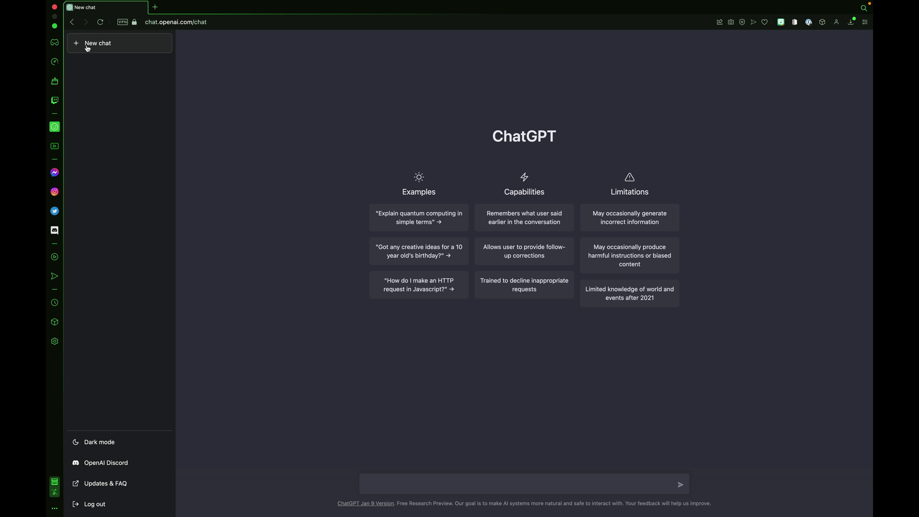
Step: Toggle ChatGPT to light theme and back to dark, then open the OpenAI Discord invite
{"action": "left_click", "coordinate": [99, 446]}
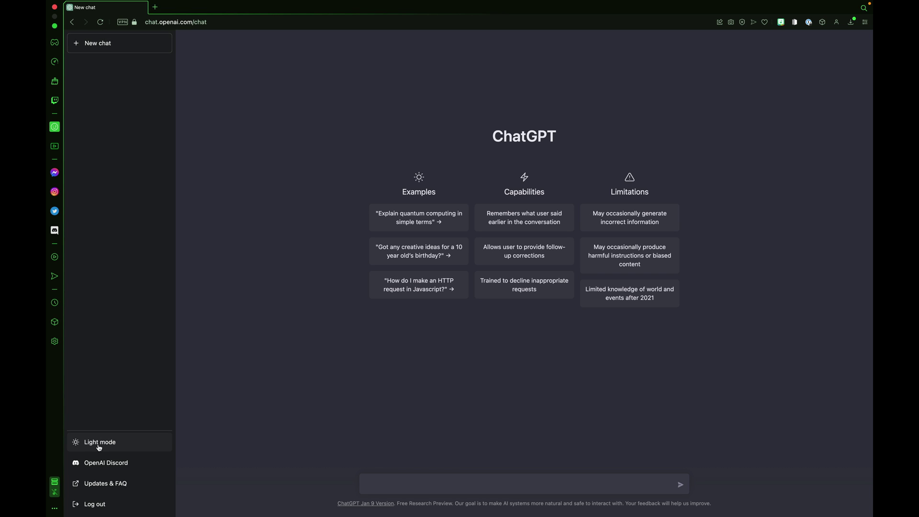
{"action": "left_click", "coordinate": [99, 446]}
{"action": "left_click", "coordinate": [99, 446]}
{"action": "left_click", "coordinate": [99, 463]}
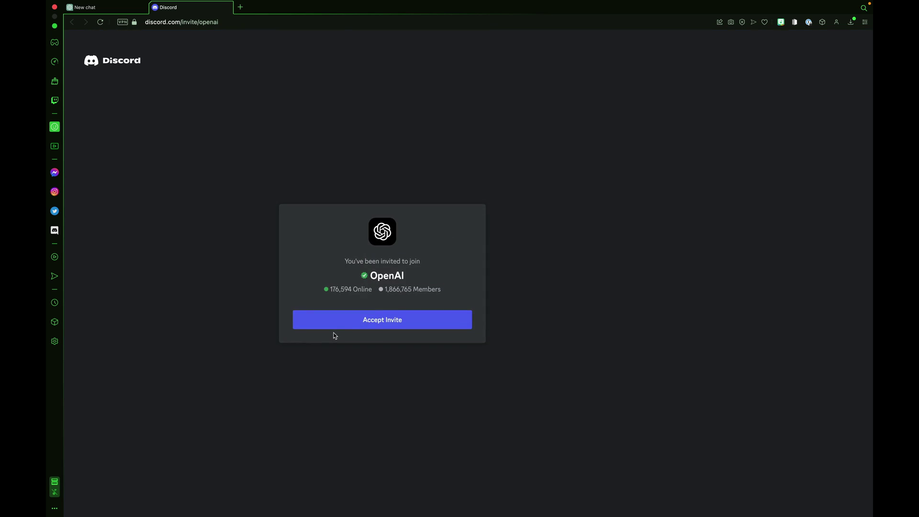
Step: Join the OpenAI Discord server, view #chatgpt-suggestions and #chatgpt-bugs, then return to ChatGPT
{"action": "left_click", "coordinate": [333, 327]}
{"action": "left_click", "coordinate": [143, 257]}
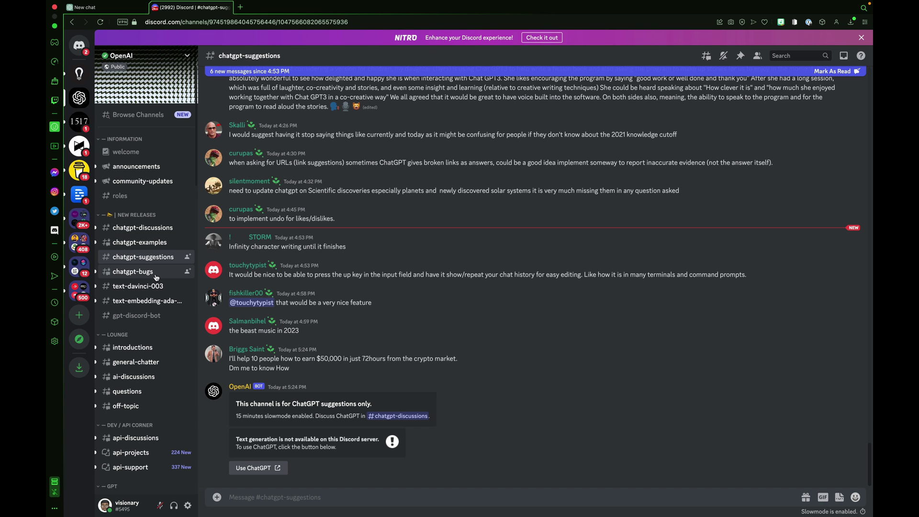
{"action": "left_click", "coordinate": [154, 274]}
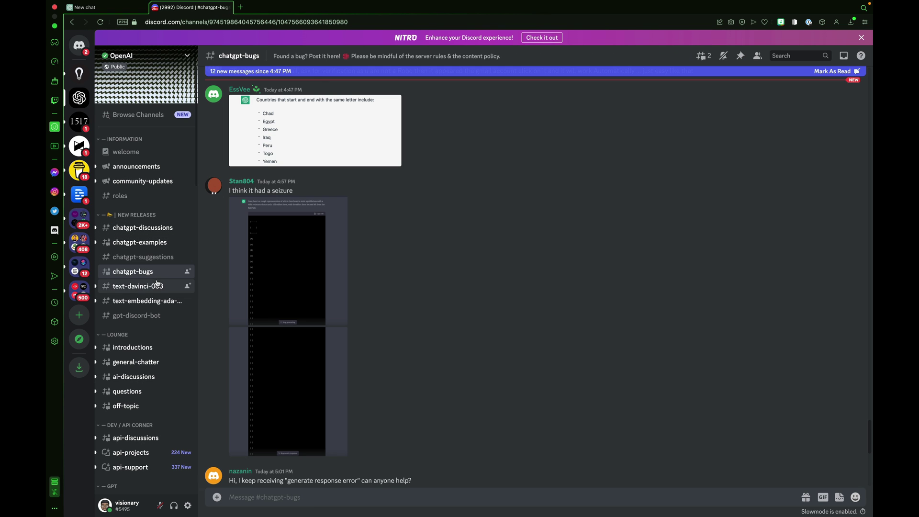
{"action": "scroll", "coordinate": [158, 289], "scroll_direction": "down", "scroll_amount": 10}
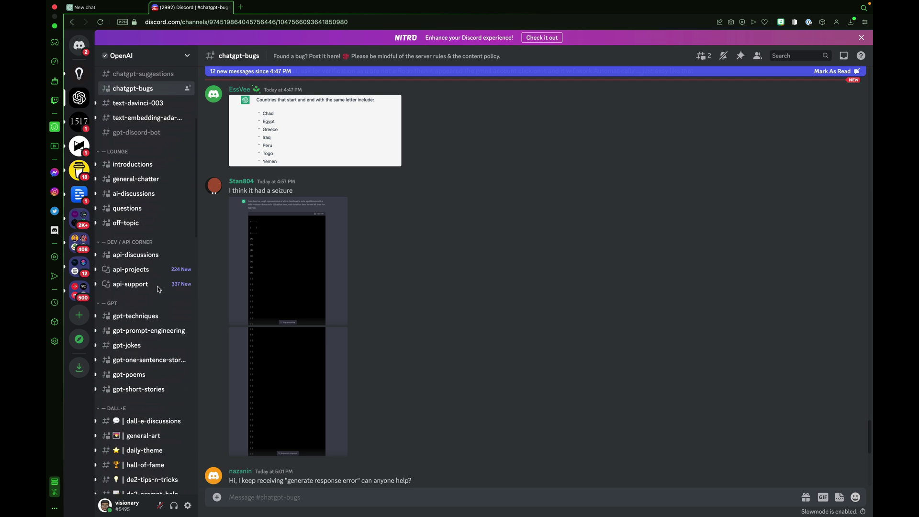
{"action": "key", "text": "ctrl+shift+Tab"}
Step: Open the Updates & FAQ help pages and read the ChatGPT FAQ article
{"action": "left_click", "coordinate": [111, 488]}
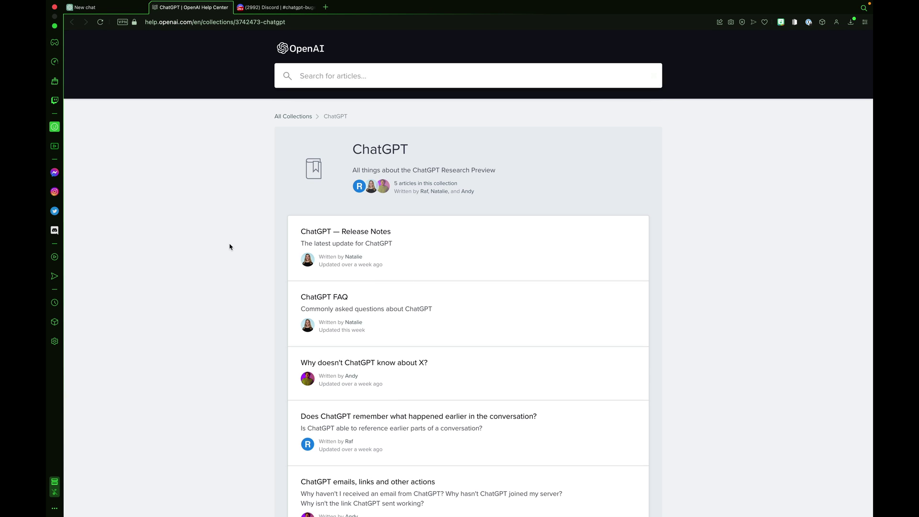
{"action": "left_click", "coordinate": [331, 306]}
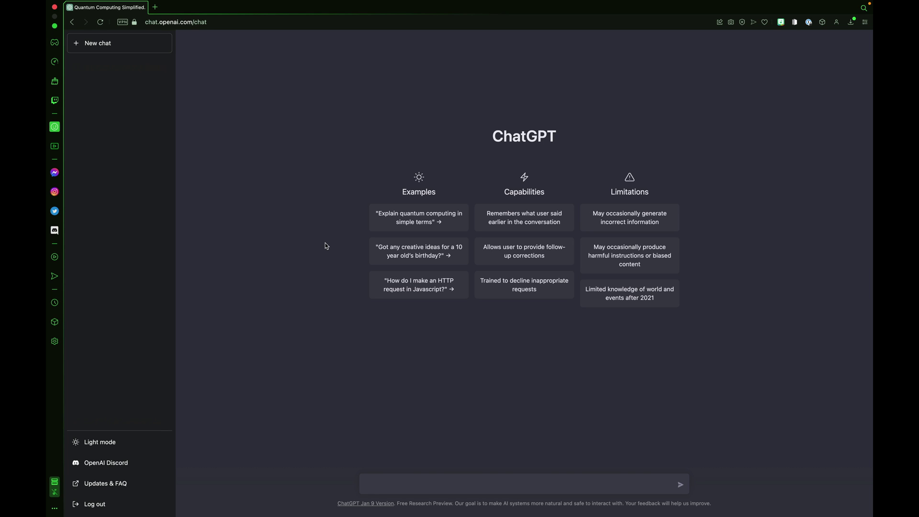
Step: Send the quantum computing example, then ask for one-sentence, 5-word and 'Tell me more' follow-ups
{"action": "left_click", "coordinate": [411, 212]}
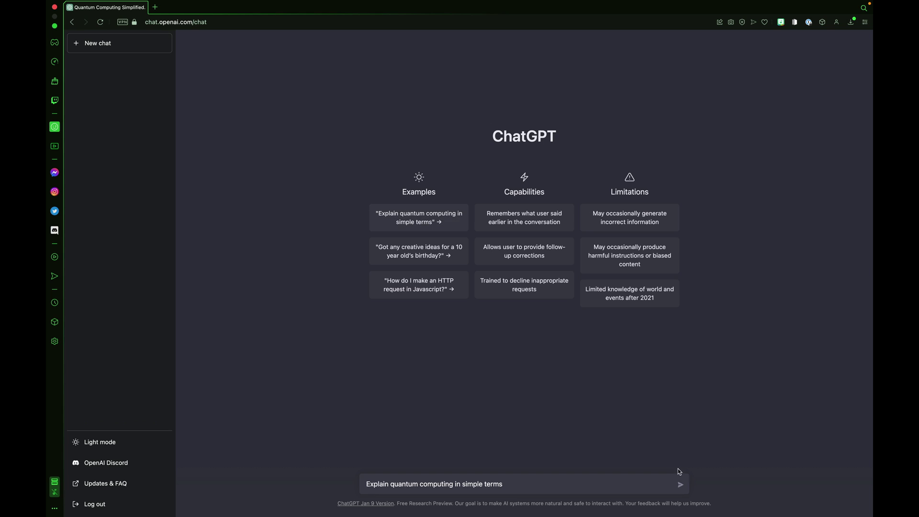
{"action": "left_click", "coordinate": [678, 484]}
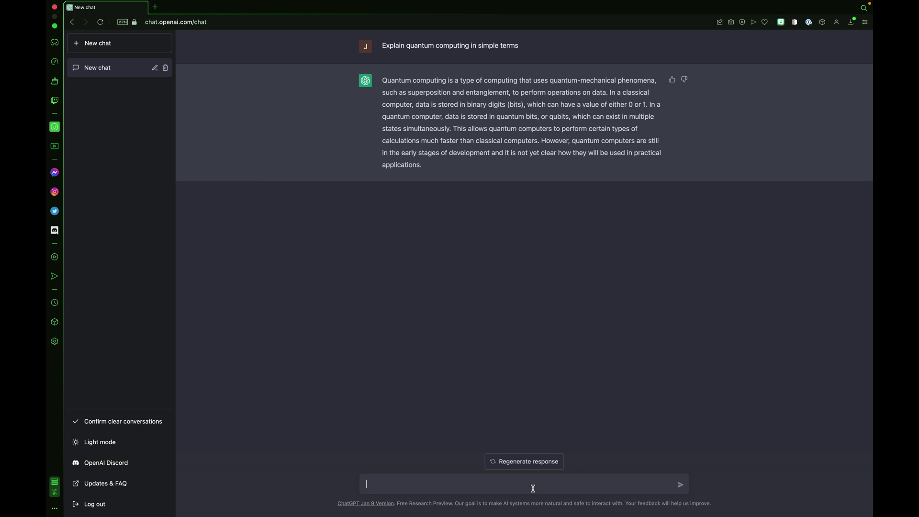
{"action": "type", "text": "Explain th"}
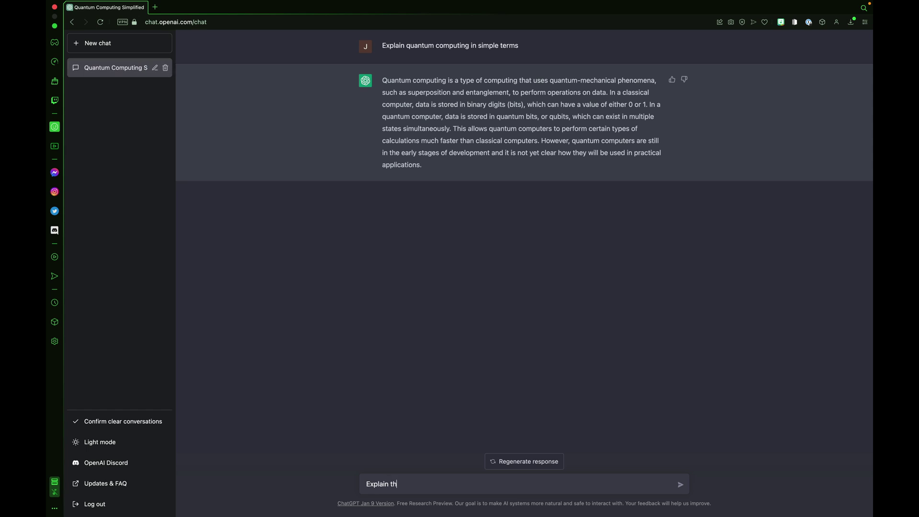
{"action": "type", "text": "at in one sentence"}
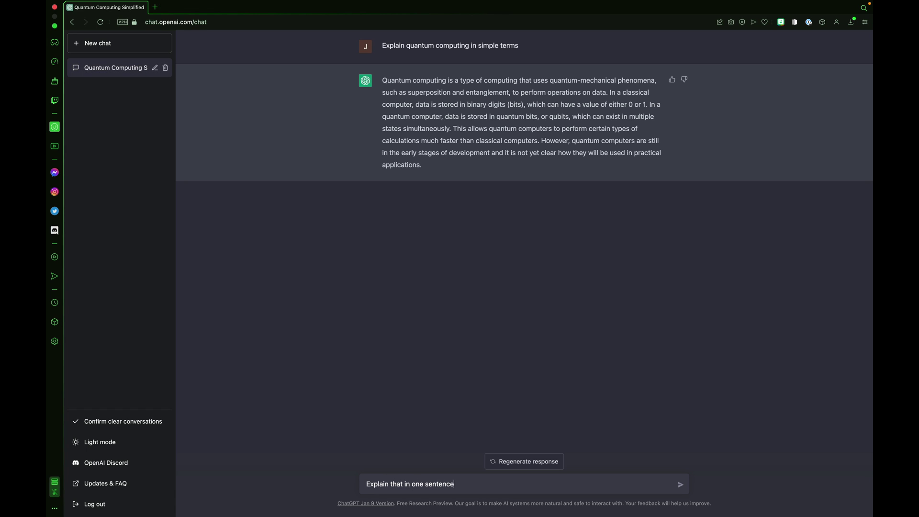
{"action": "key", "text": "Return"}
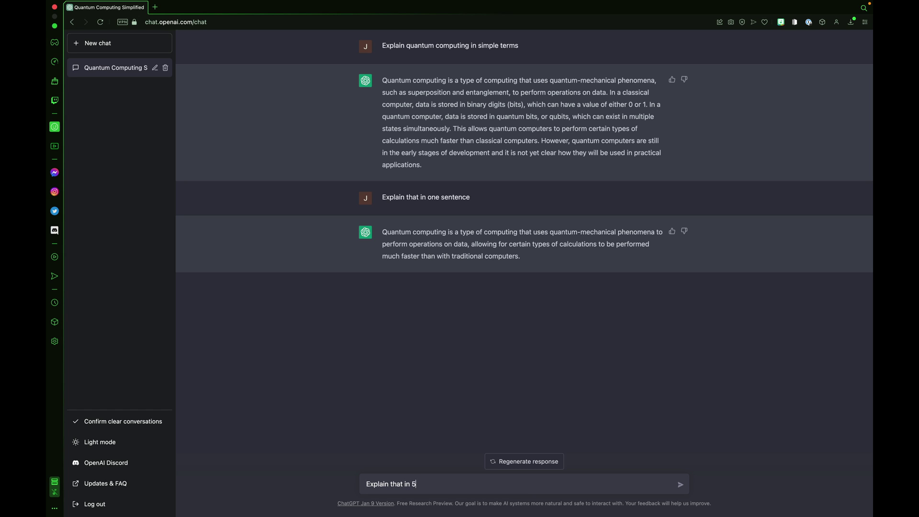
{"action": "key", "text": "Return"}
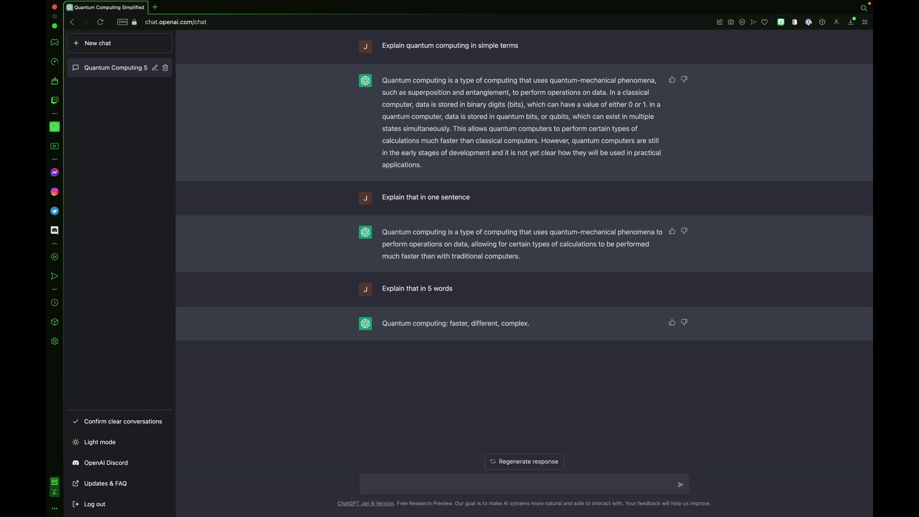
{"action": "type", "text": "Tell me more"}
{"action": "key", "text": "Return"}
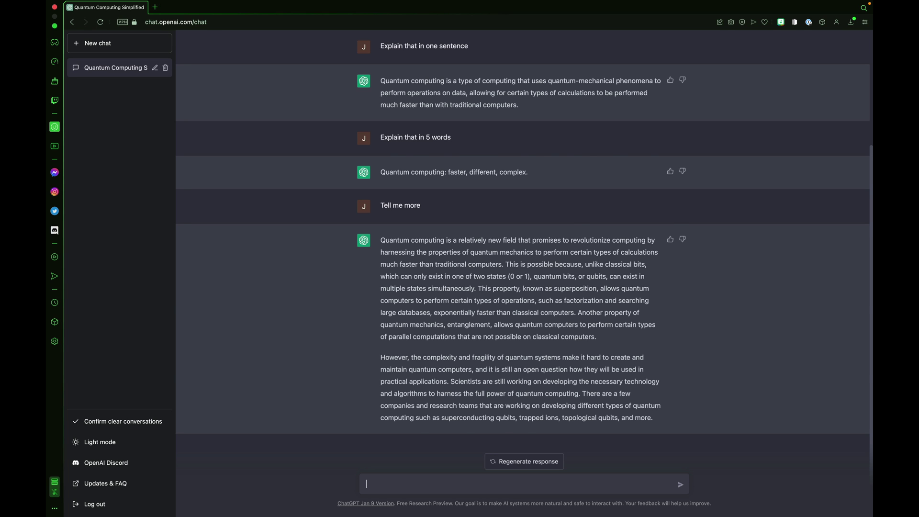
{"action": "scroll", "coordinate": [670, 45], "scroll_direction": "up", "scroll_amount": 3}
Step: Start a new chat and send the example prompt asking for 10-year-old birthday ideas
{"action": "left_click", "coordinate": [94, 44]}
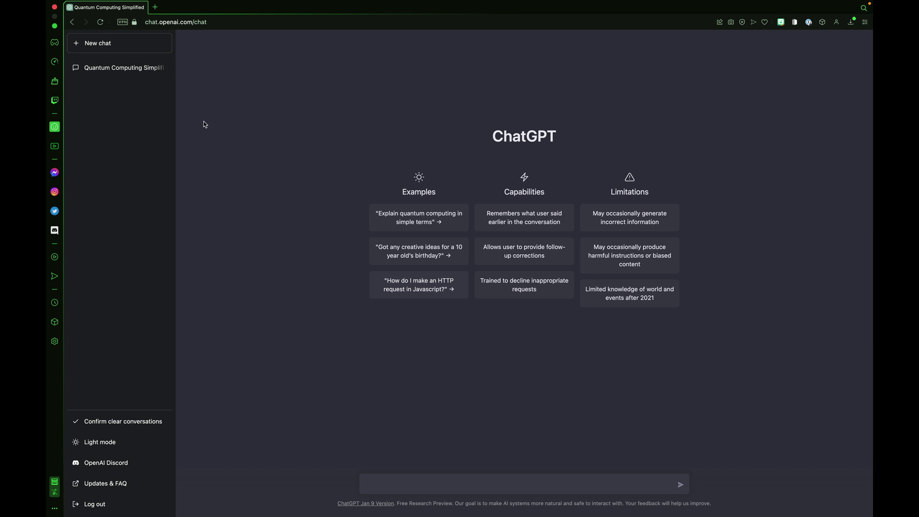
{"action": "left_click", "coordinate": [139, 70]}
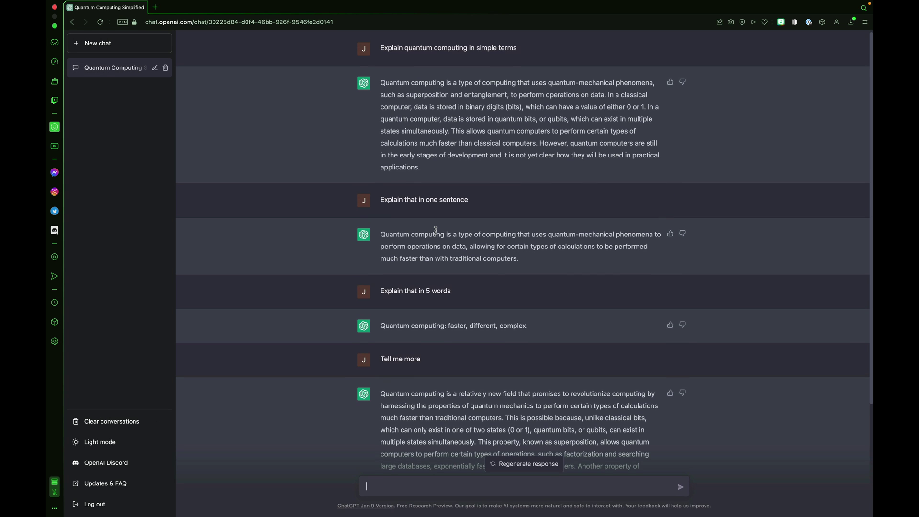
{"action": "left_click", "coordinate": [114, 48]}
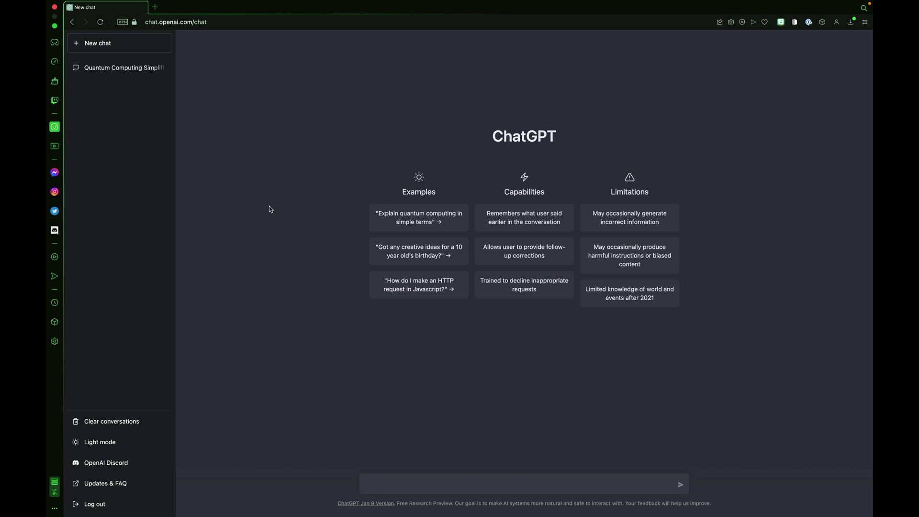
{"action": "left_click", "coordinate": [407, 259]}
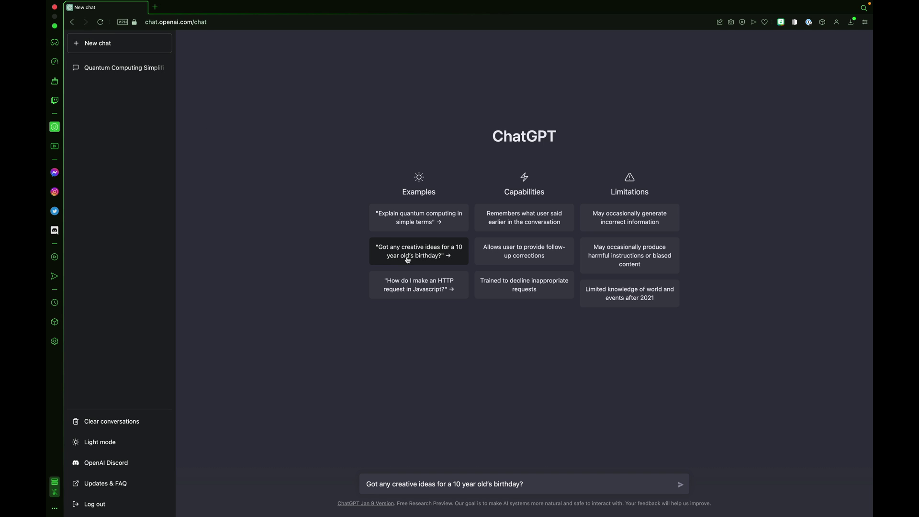
{"action": "left_click", "coordinate": [678, 484]}
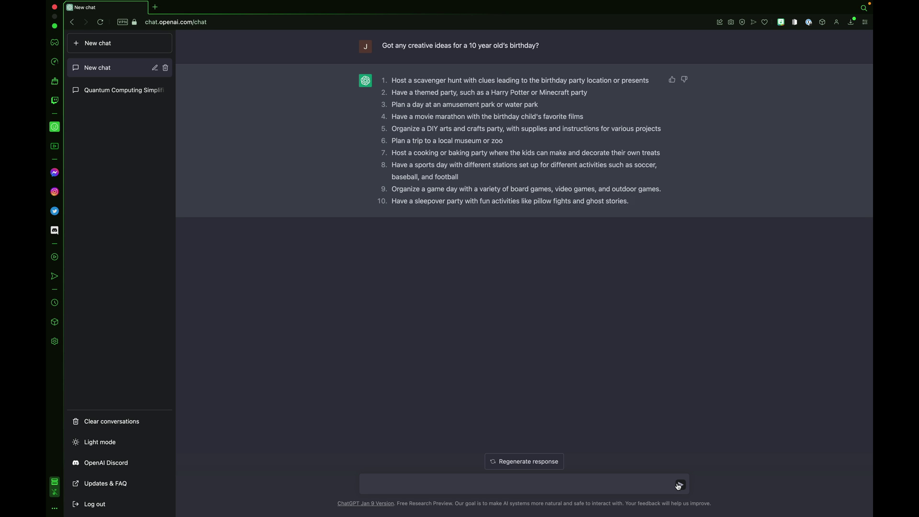
Step: Rate the birthday answer thumbs-up and ask 'Give me 3 ideas instead of 10.'
{"action": "left_click", "coordinate": [672, 80]}
{"action": "left_click", "coordinate": [399, 487]}
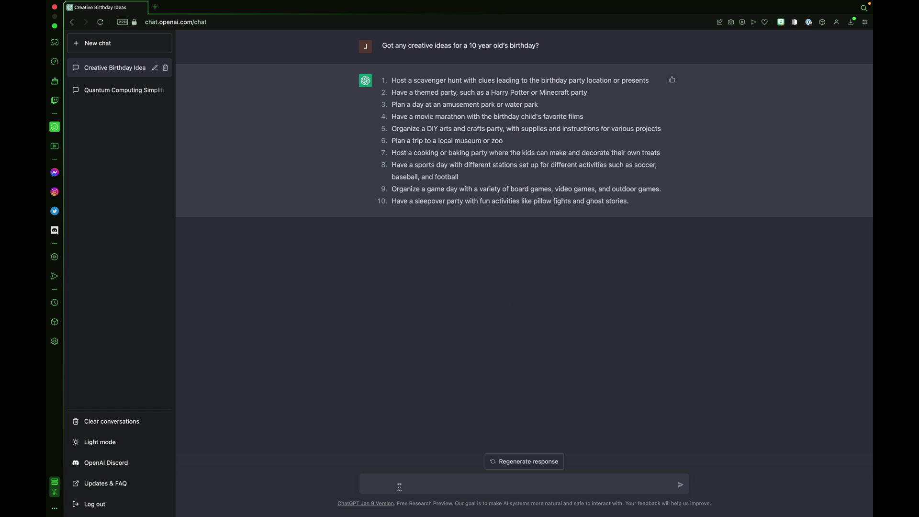
{"action": "type", "text": "Give me 3 ideas instead of 10."}
{"action": "key", "text": "Return"}
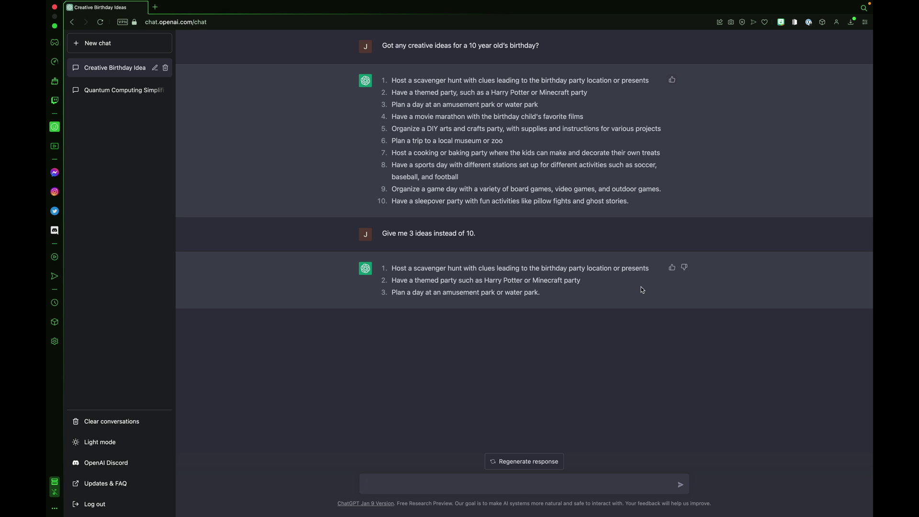
Step: Rate the three-idea answer thumbs-down, then ask 'What's tiktok?' in a new chat
{"action": "left_click", "coordinate": [685, 268]}
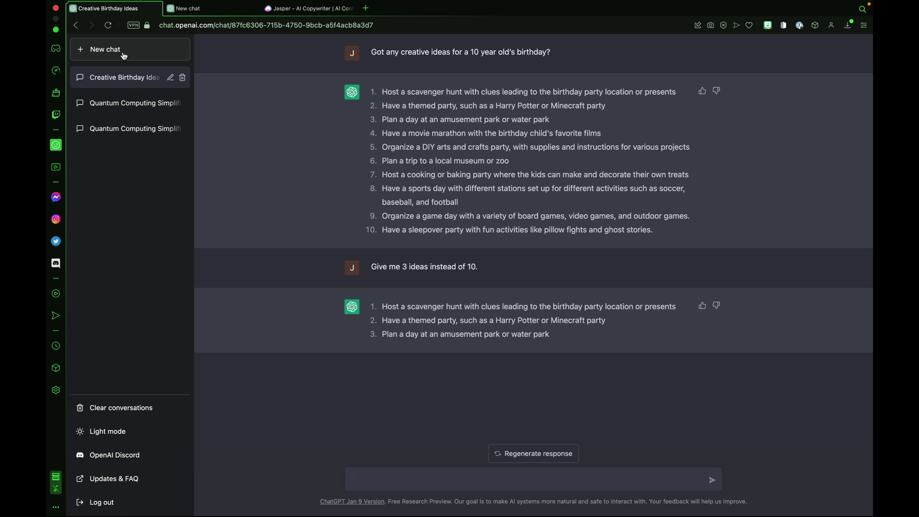
{"action": "left_click", "coordinate": [123, 52]}
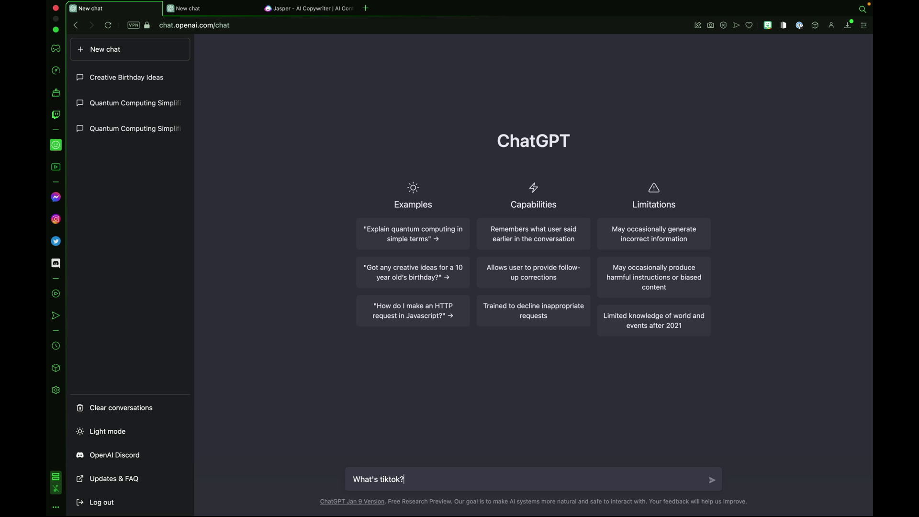
{"action": "key", "text": "Return"}
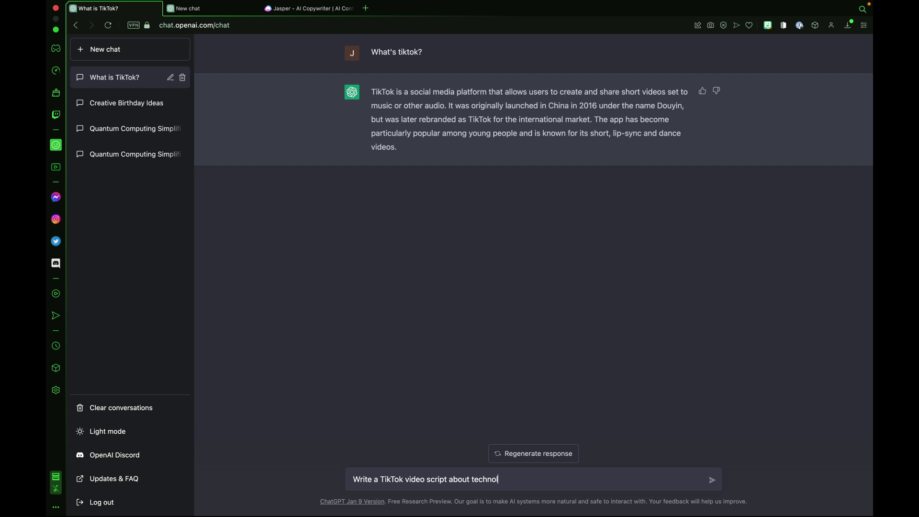
Step: Send the request for a TikTok video script about technology
{"action": "type", "text": "ogy"}
{"action": "key", "text": "Return"}
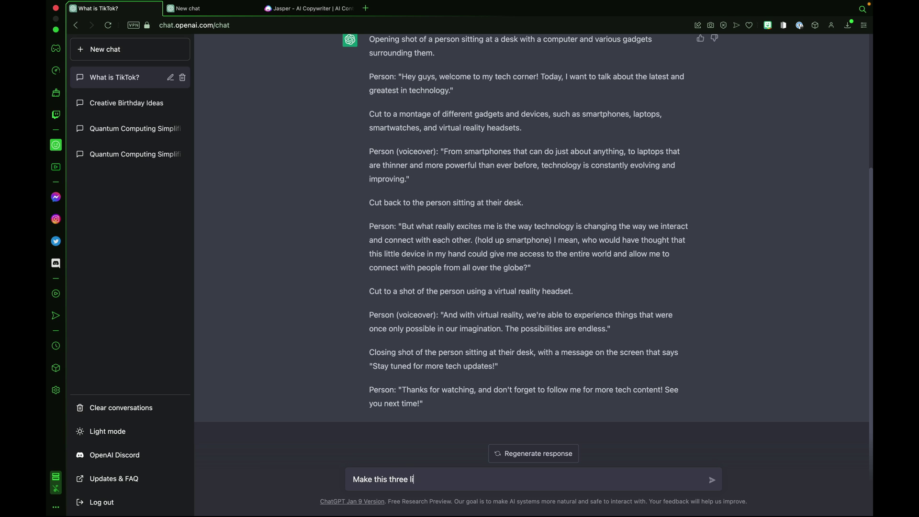
Step: Ask ChatGPT to 'Make this three lines' to shorten the technology script
{"action": "type", "text": "nes"}
{"action": "key", "text": "Return"}
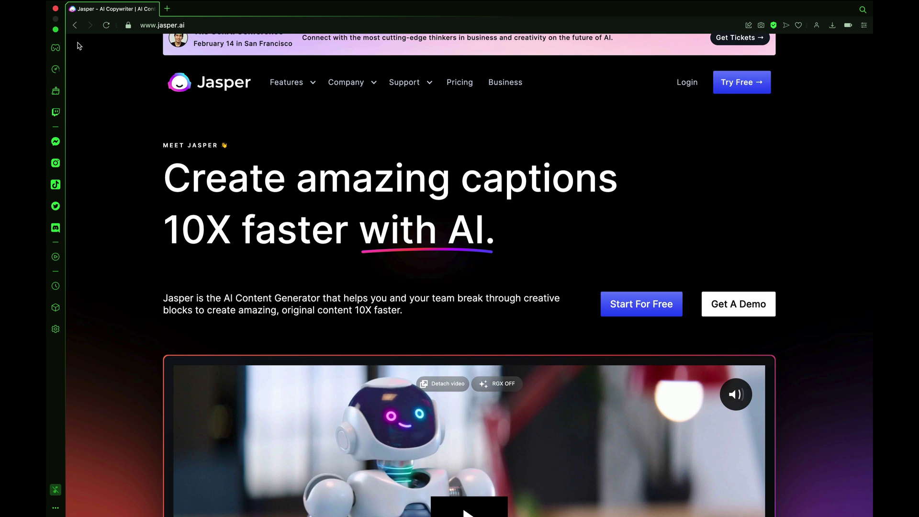
Step: Scroll down Jasper's homepage and view its Advertising, Articles, then Emails content examples
{"action": "scroll", "coordinate": [79, 45], "scroll_direction": "down", "scroll_amount": 3}
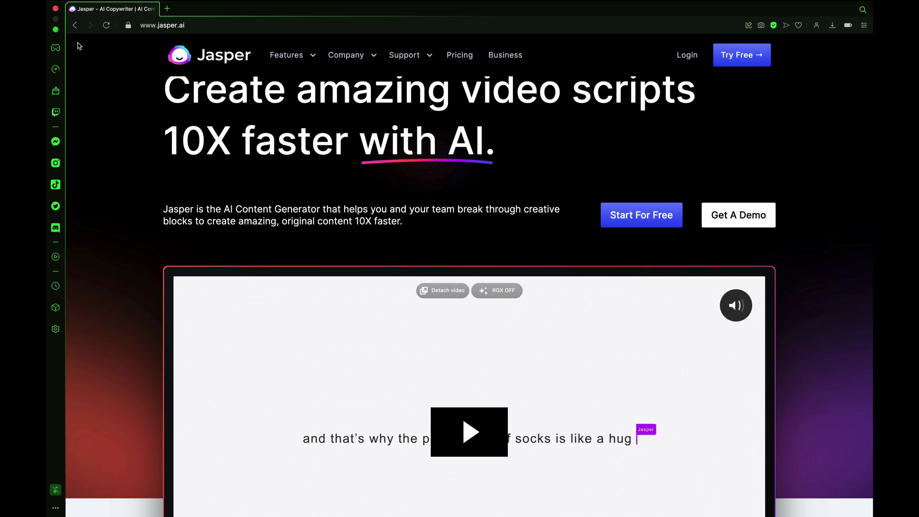
{"action": "scroll", "coordinate": [79, 45], "scroll_direction": "down", "scroll_amount": 3}
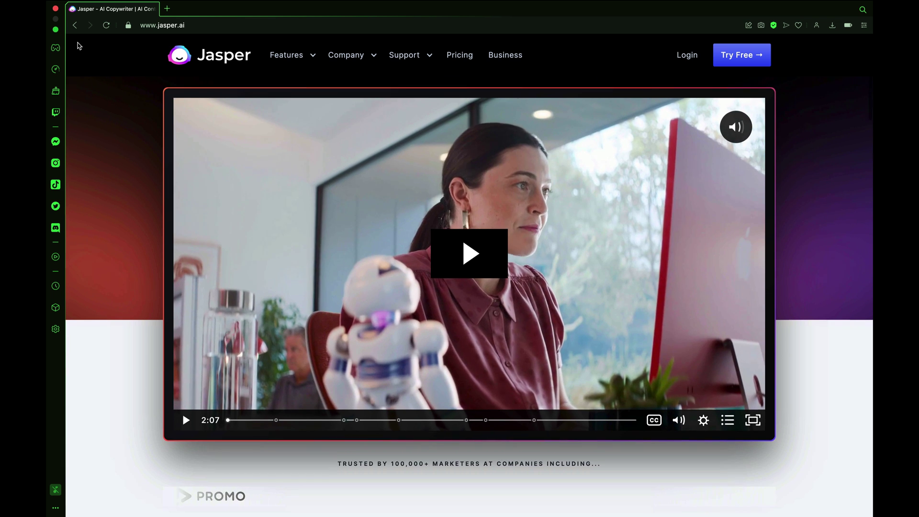
{"action": "scroll", "coordinate": [79, 46], "scroll_direction": "down", "scroll_amount": 10}
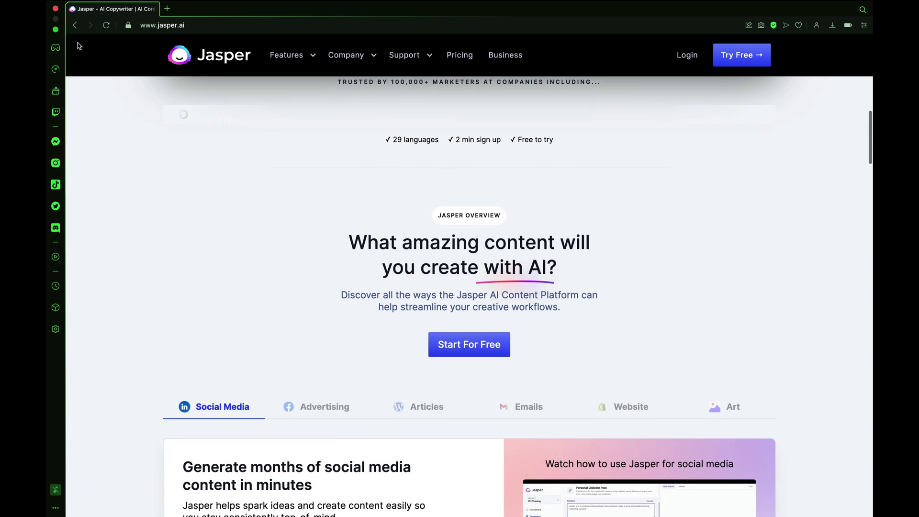
{"action": "scroll", "coordinate": [79, 46], "scroll_direction": "down", "scroll_amount": 2}
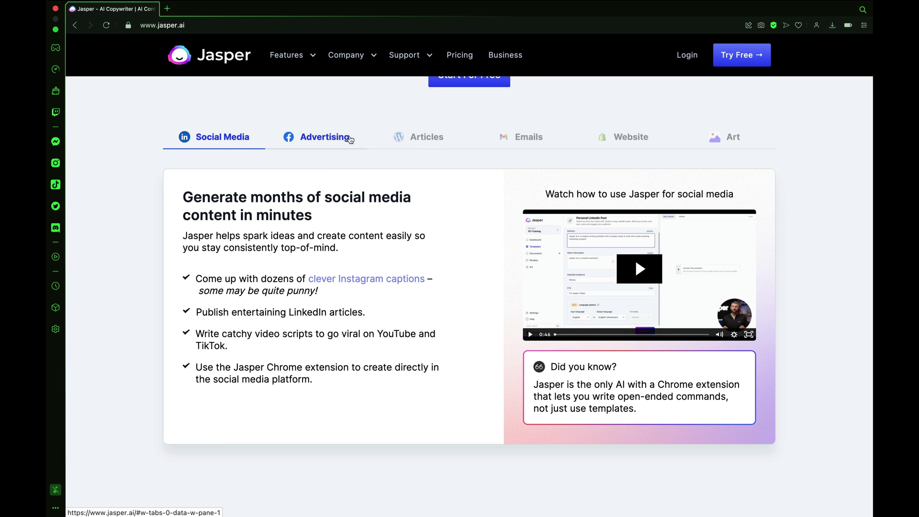
{"action": "left_click", "coordinate": [347, 139]}
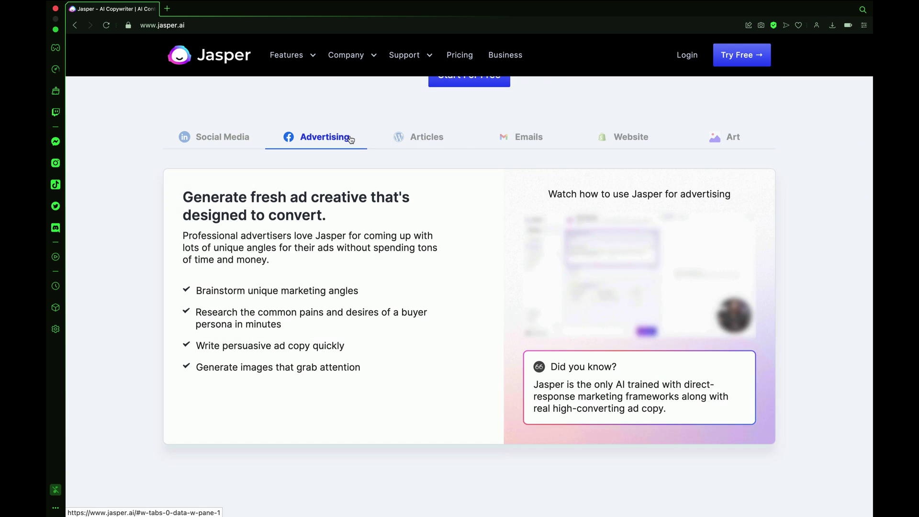
{"action": "left_click", "coordinate": [440, 138]}
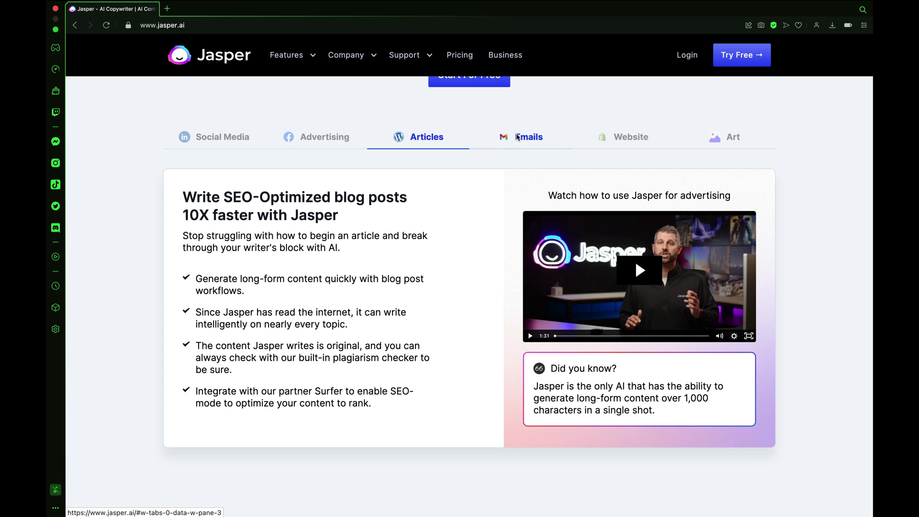
{"action": "left_click", "coordinate": [517, 138]}
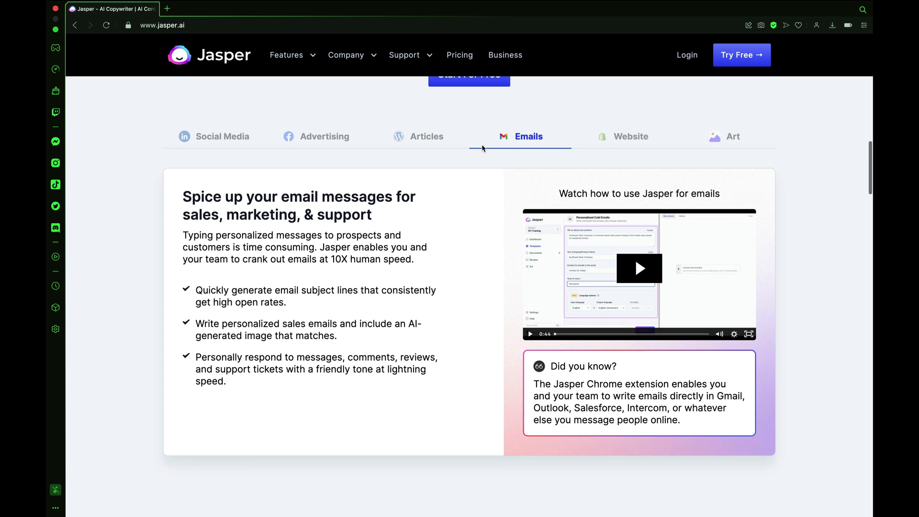
Step: Scroll through Jasper's full grid of writing templates
{"action": "scroll", "coordinate": [481, 148], "scroll_direction": "down", "scroll_amount": 2}
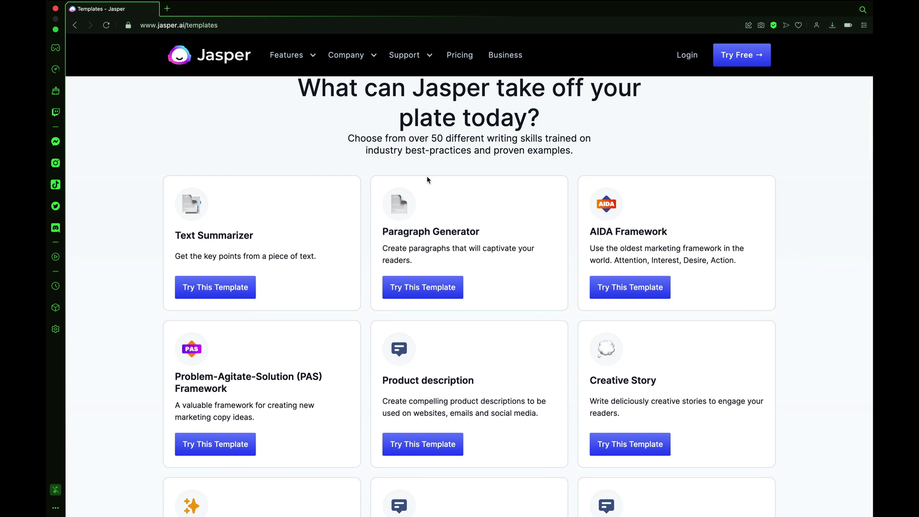
{"action": "scroll", "coordinate": [426, 177], "scroll_direction": "down", "scroll_amount": 5}
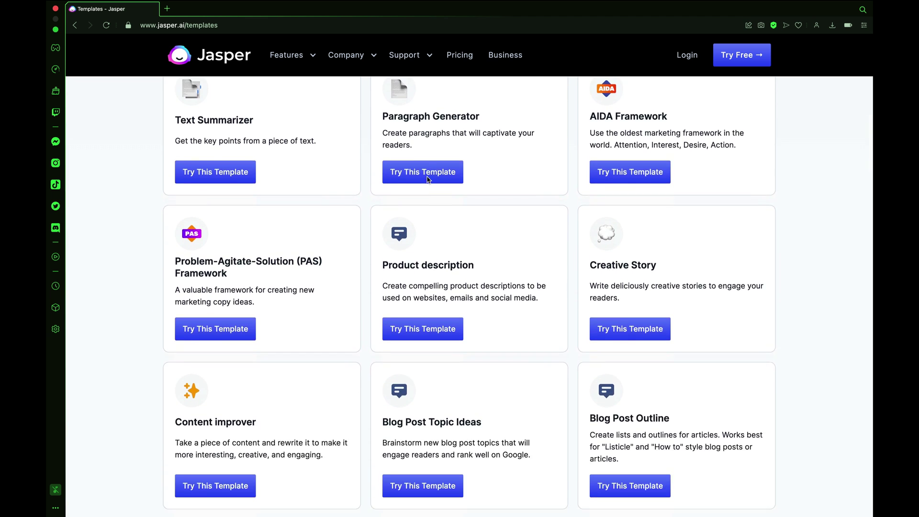
{"action": "scroll", "coordinate": [427, 176], "scroll_direction": "down", "scroll_amount": 6}
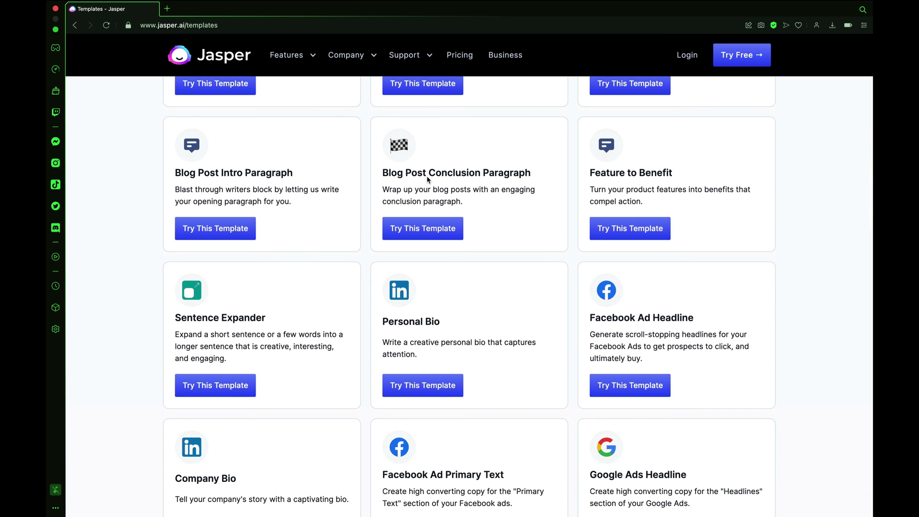
{"action": "scroll", "coordinate": [427, 177], "scroll_direction": "down", "scroll_amount": 6}
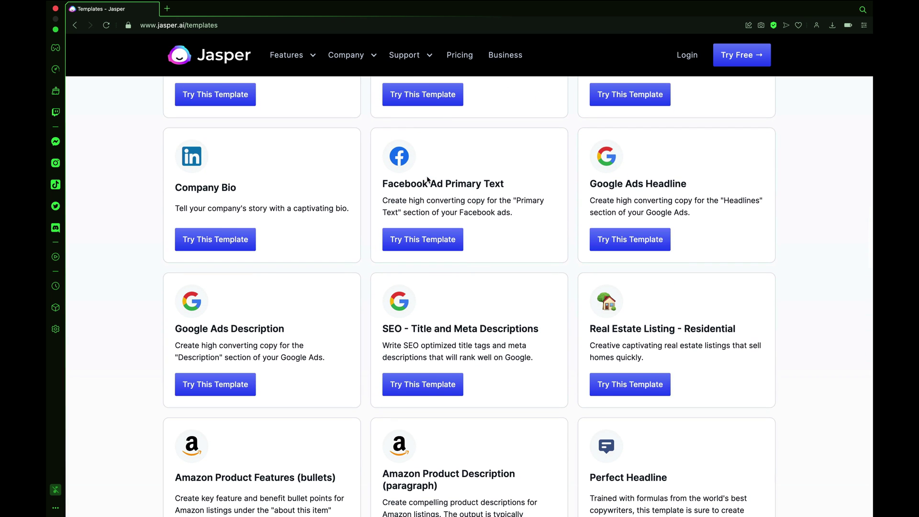
{"action": "scroll", "coordinate": [427, 178], "scroll_direction": "down", "scroll_amount": 6}
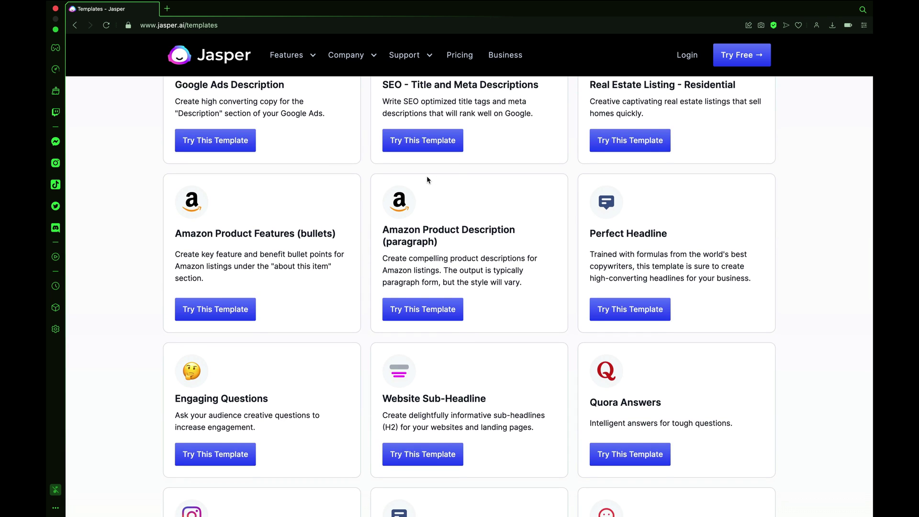
{"action": "scroll", "coordinate": [427, 178], "scroll_direction": "down", "scroll_amount": 6}
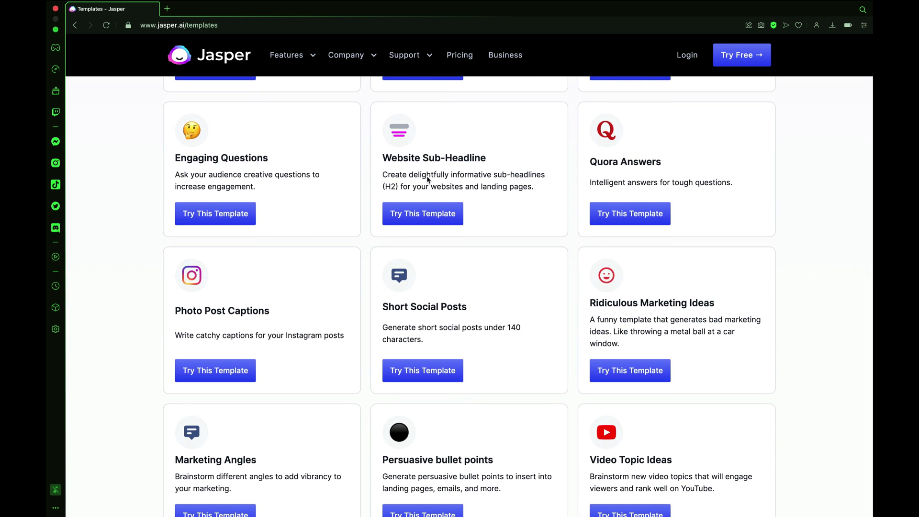
{"action": "scroll", "coordinate": [427, 179], "scroll_direction": "down", "scroll_amount": 1}
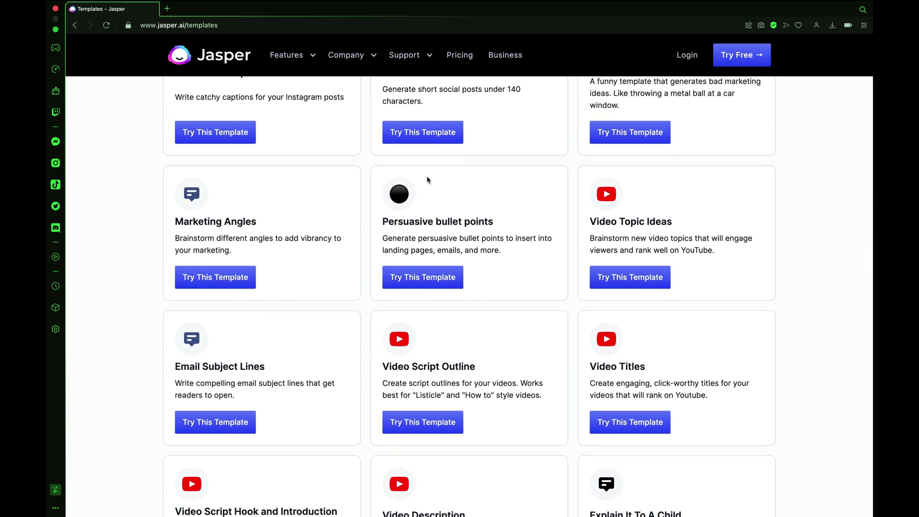
{"action": "scroll", "coordinate": [427, 179], "scroll_direction": "down", "scroll_amount": 8}
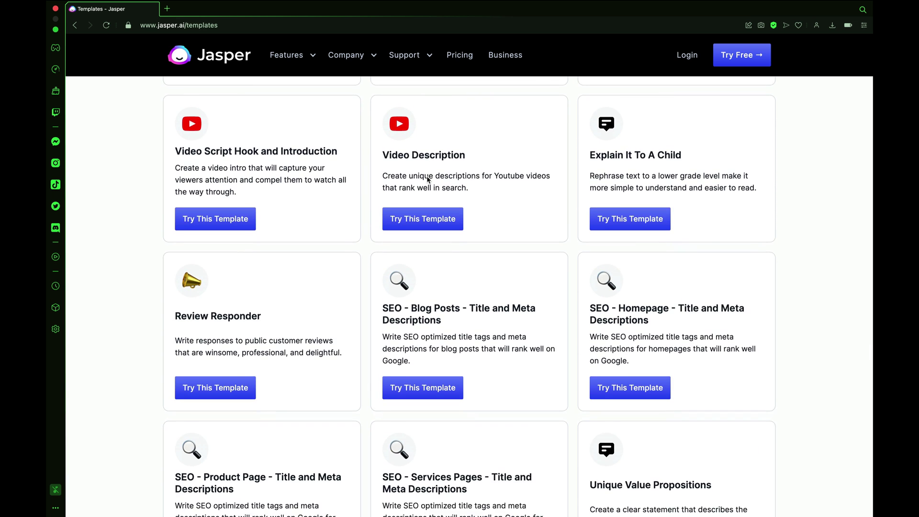
{"action": "scroll", "coordinate": [410, 163], "scroll_direction": "down", "scroll_amount": 5}
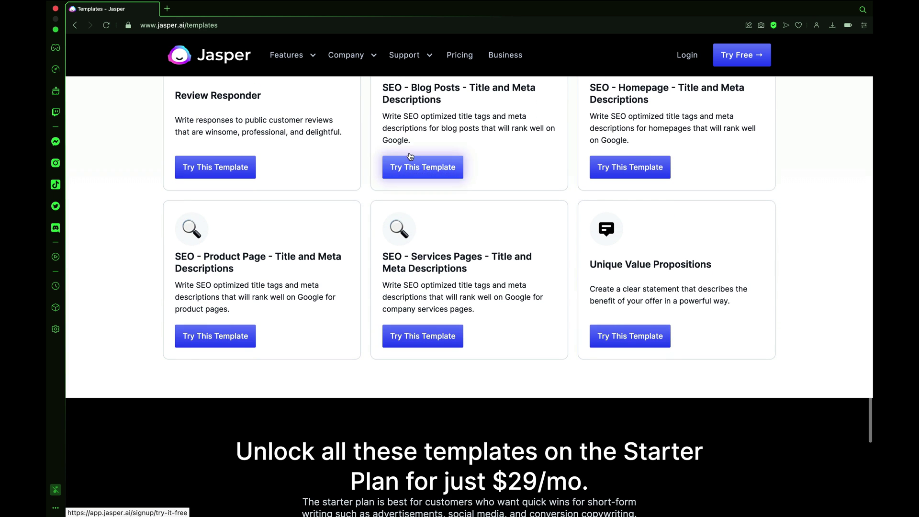
Step: Go to Jasper's Chrome extension page via Features > Add Jasper to Chrome and scroll down it
{"action": "mouse_move", "coordinate": [304, 56]}
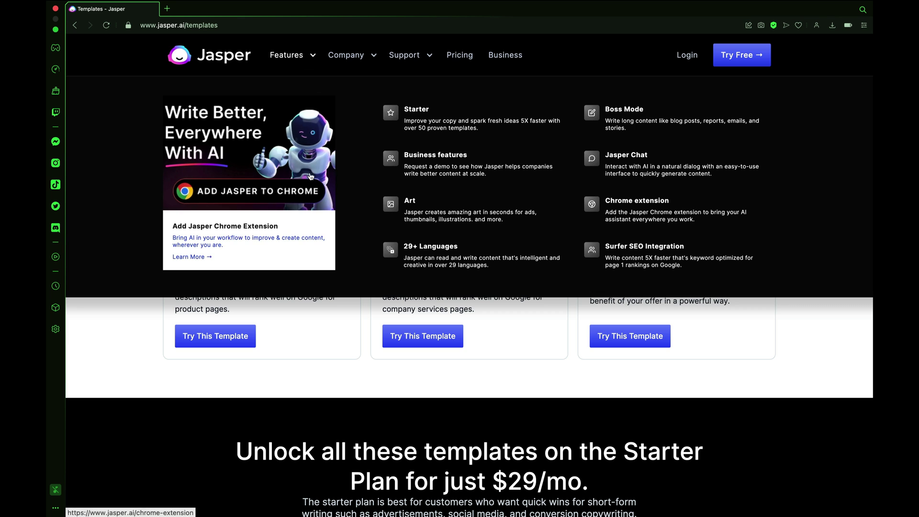
{"action": "left_click", "coordinate": [189, 194]}
{"action": "scroll", "coordinate": [434, 197], "scroll_direction": "down", "scroll_amount": 10}
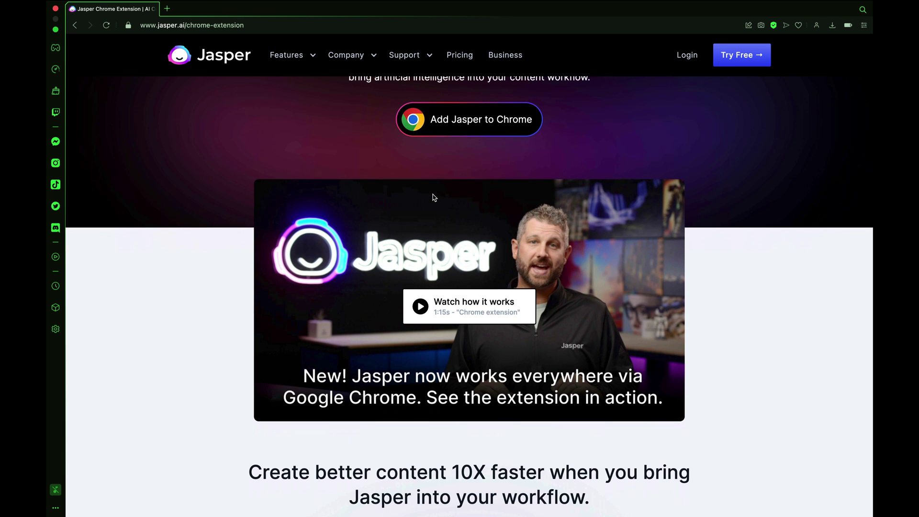
{"action": "scroll", "coordinate": [433, 198], "scroll_direction": "down", "scroll_amount": 6}
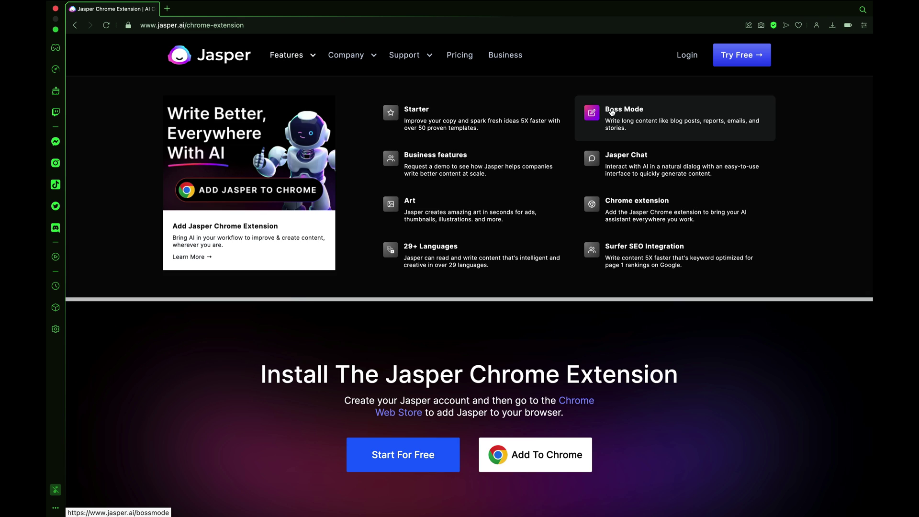
Step: Open Jasper's Boss Mode page and scroll down to its $59/month pricing card
{"action": "left_click", "coordinate": [555, 113]}
{"action": "scroll", "coordinate": [493, 178], "scroll_direction": "down", "scroll_amount": 8}
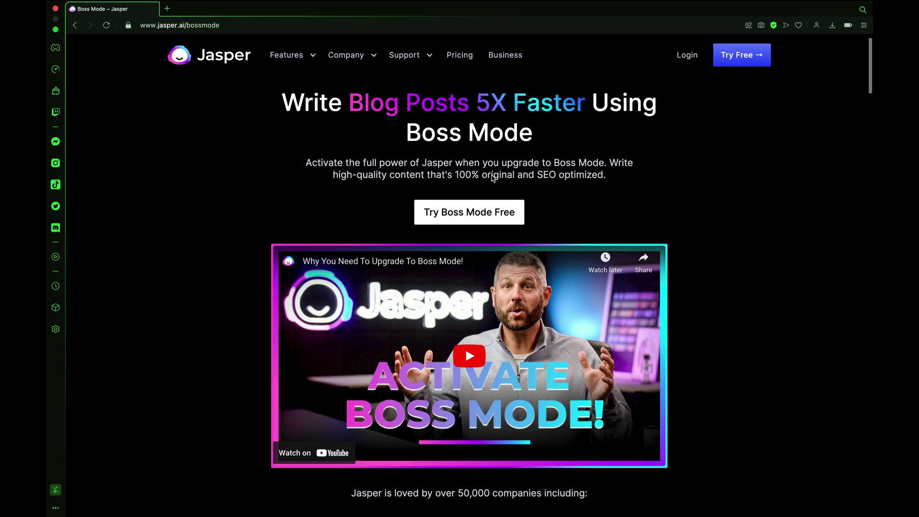
{"action": "scroll", "coordinate": [493, 178], "scroll_direction": "down", "scroll_amount": 4}
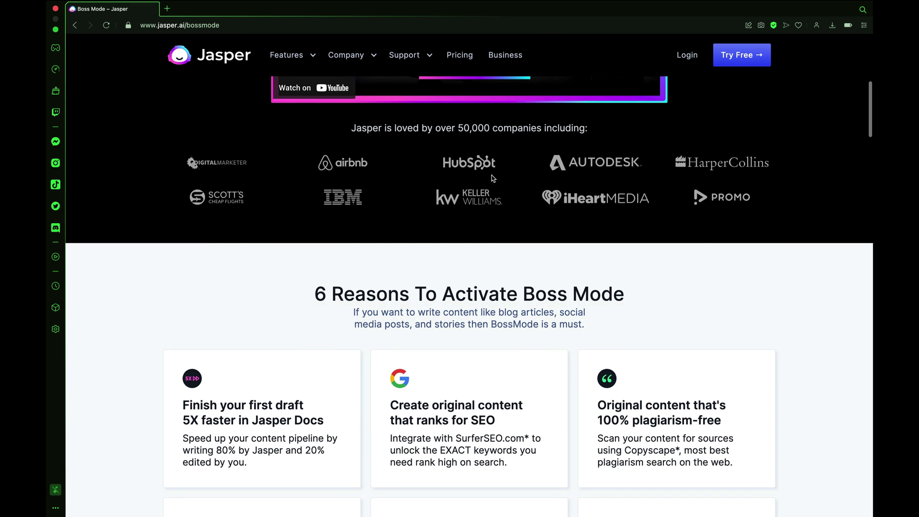
{"action": "scroll", "coordinate": [491, 175], "scroll_direction": "down", "scroll_amount": 5}
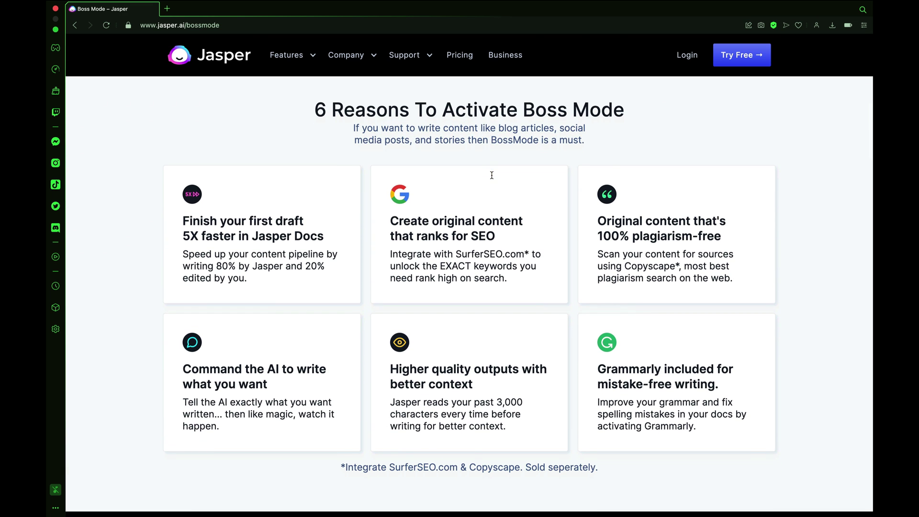
{"action": "scroll", "coordinate": [491, 175], "scroll_direction": "down", "scroll_amount": 10}
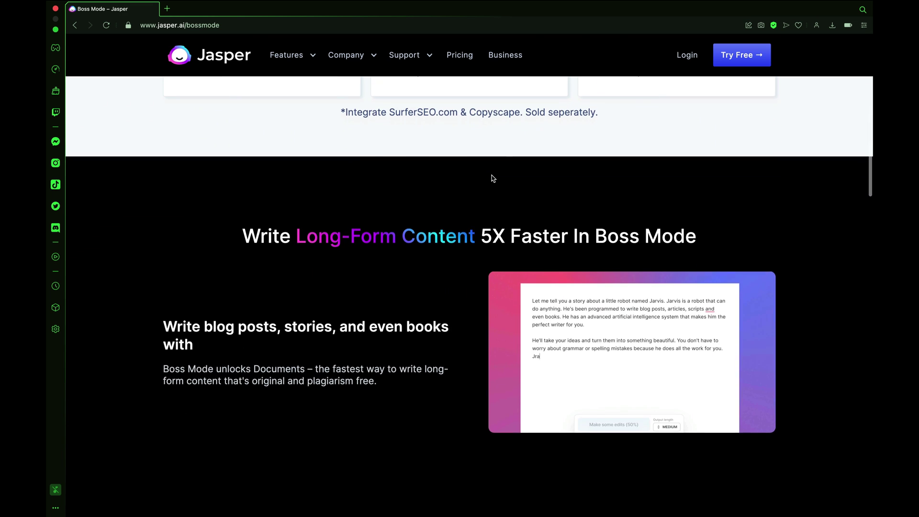
{"action": "scroll", "coordinate": [491, 178], "scroll_direction": "down", "scroll_amount": 10}
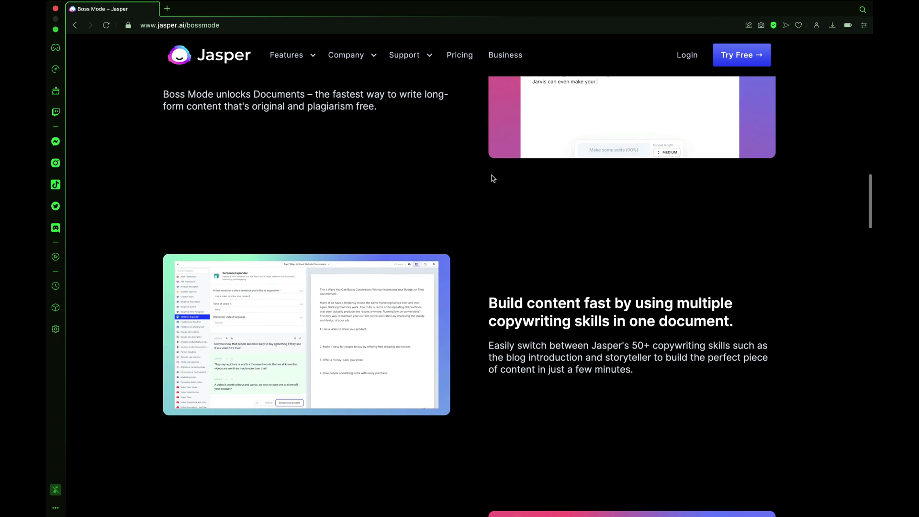
{"action": "scroll", "coordinate": [492, 177], "scroll_direction": "down", "scroll_amount": 6}
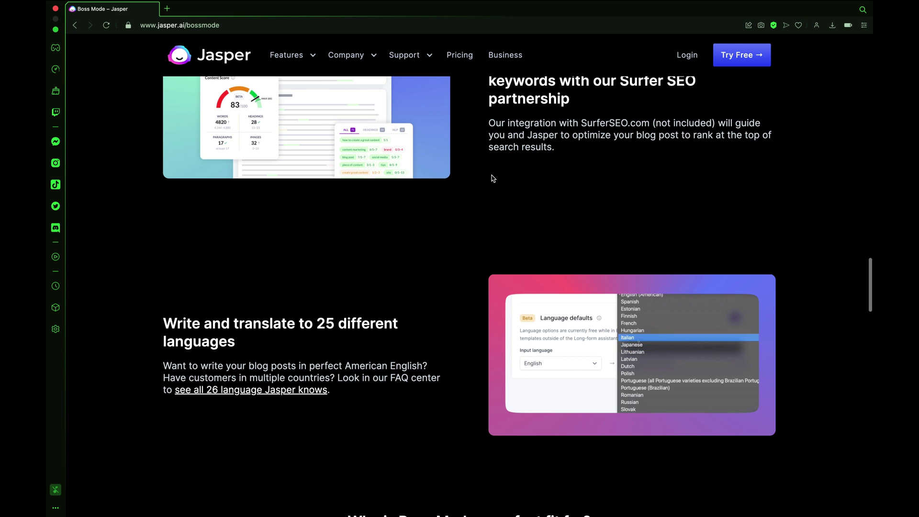
{"action": "scroll", "coordinate": [491, 177], "scroll_direction": "down", "scroll_amount": 6}
{"action": "scroll", "coordinate": [492, 177], "scroll_direction": "down", "scroll_amount": 4}
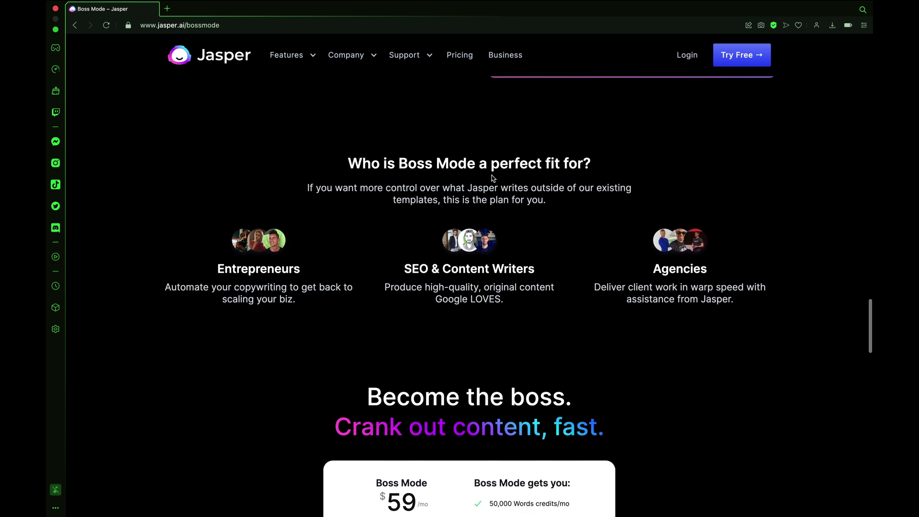
{"action": "scroll", "coordinate": [492, 175], "scroll_direction": "down", "scroll_amount": 10}
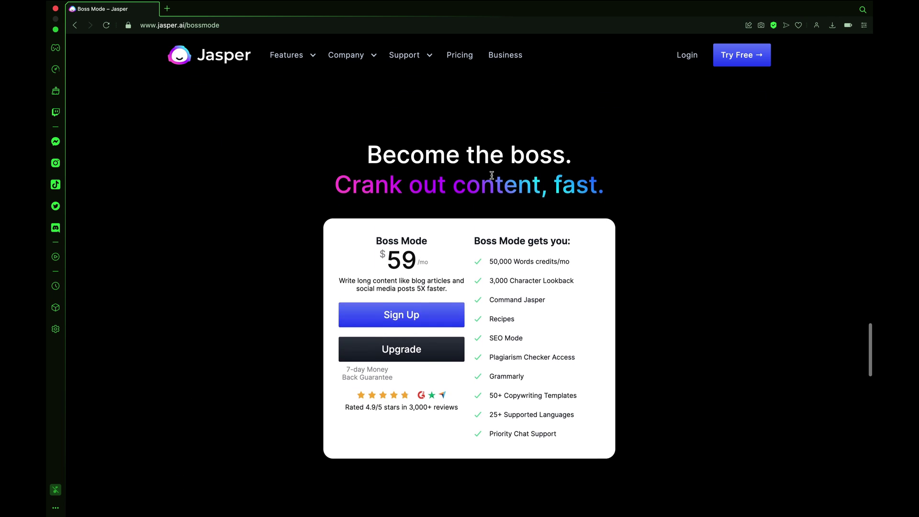
Step: Ask ChatGPT 'What is web3?', then ask it to 'Explain this to a 3 year old'
{"action": "type", "text": "is w"}
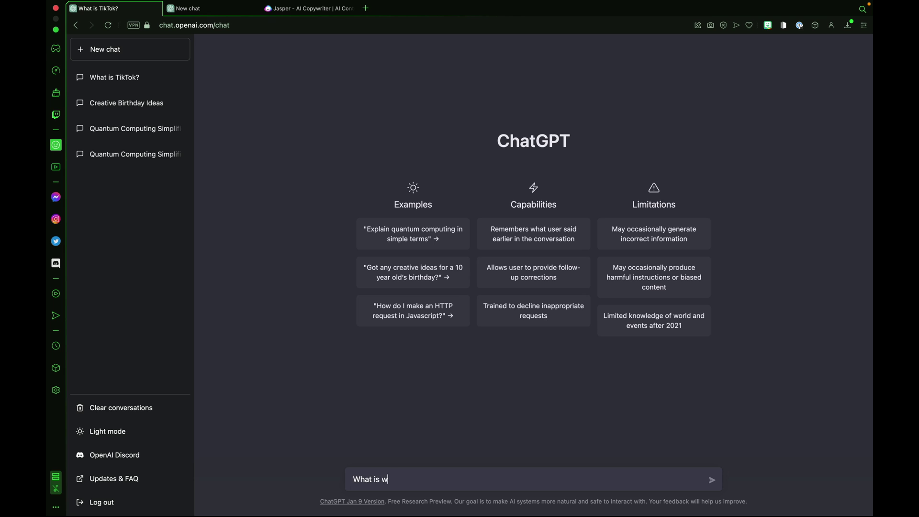
{"action": "type", "text": "eb3?"}
{"action": "key", "text": "Return"}
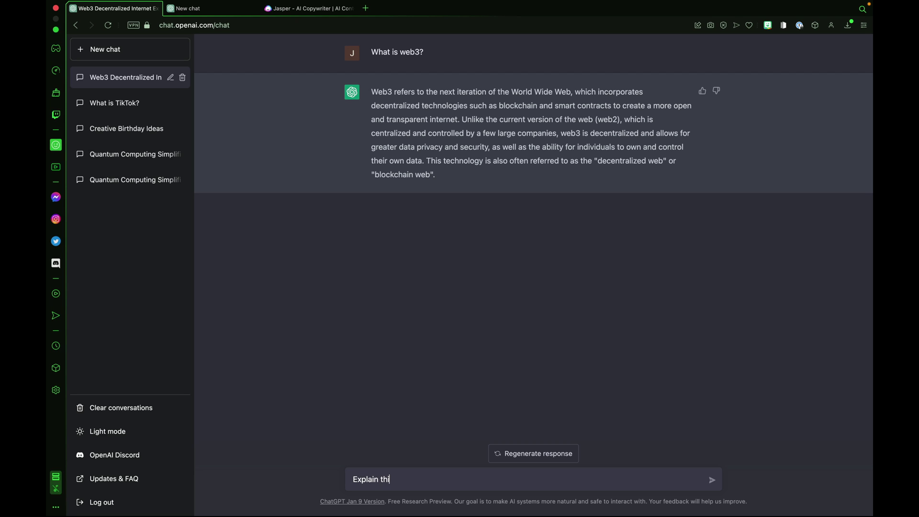
{"action": "type", "text": "ld"}
{"action": "key", "text": "Return"}
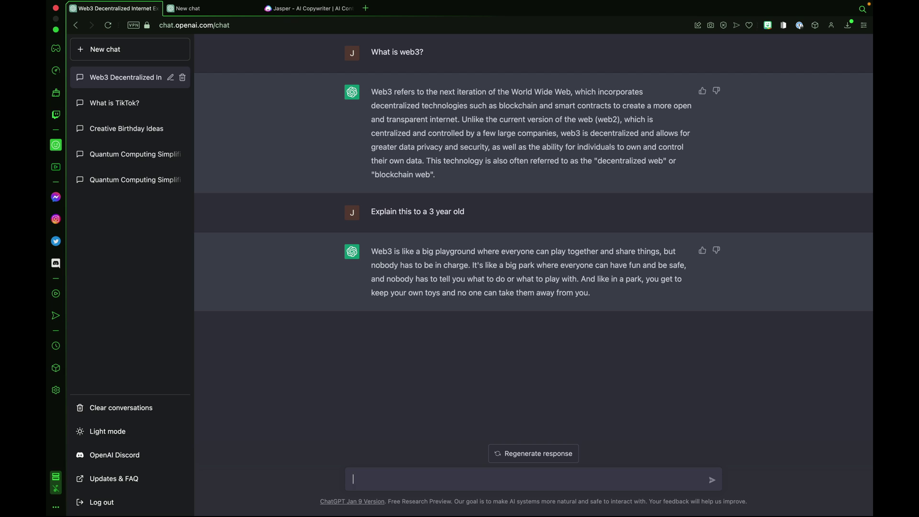
Step: Start a new chat and ask ChatGPT 'Tell me a funny joke'
{"action": "left_click", "coordinate": [139, 53]}
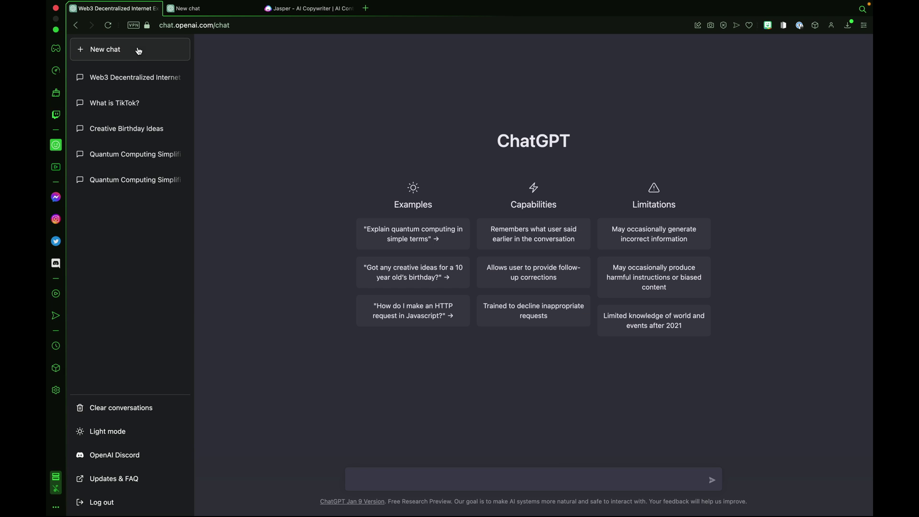
{"action": "type", "text": "Tell me a funny"}
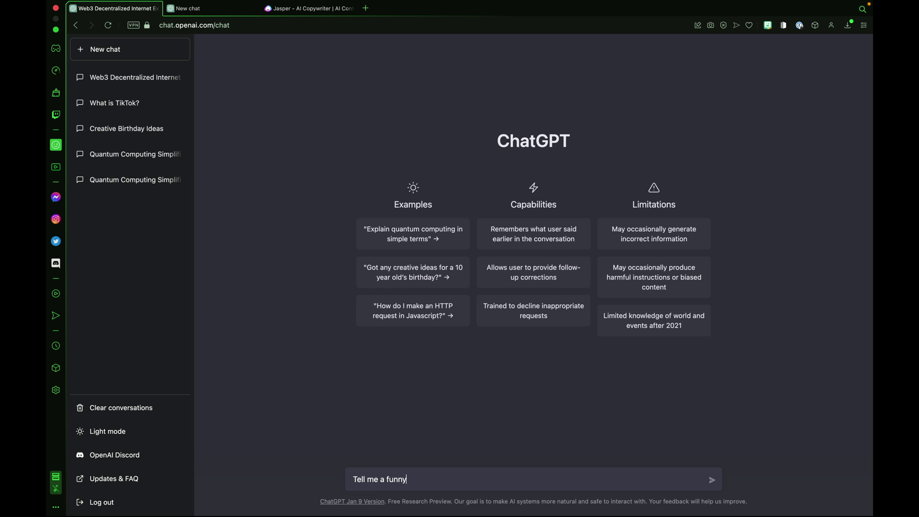
{"action": "type", "text": " joke"}
{"action": "key", "text": "Return"}
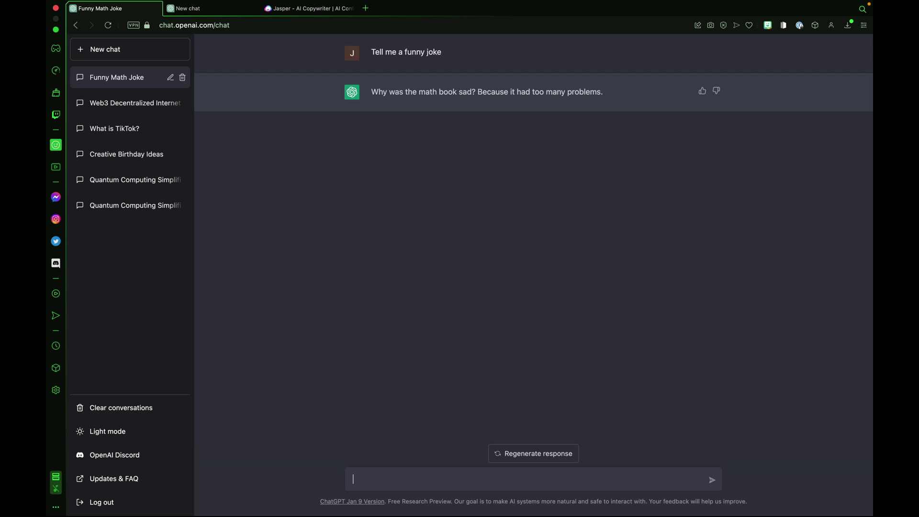
Step: Ask for an inappropriate joke, ask 'Why?' it was refused, then start a fresh chat
{"action": "key", "text": "BackSpace"}
{"action": "type", "text": "joke"}
{"action": "key", "text": "Return"}
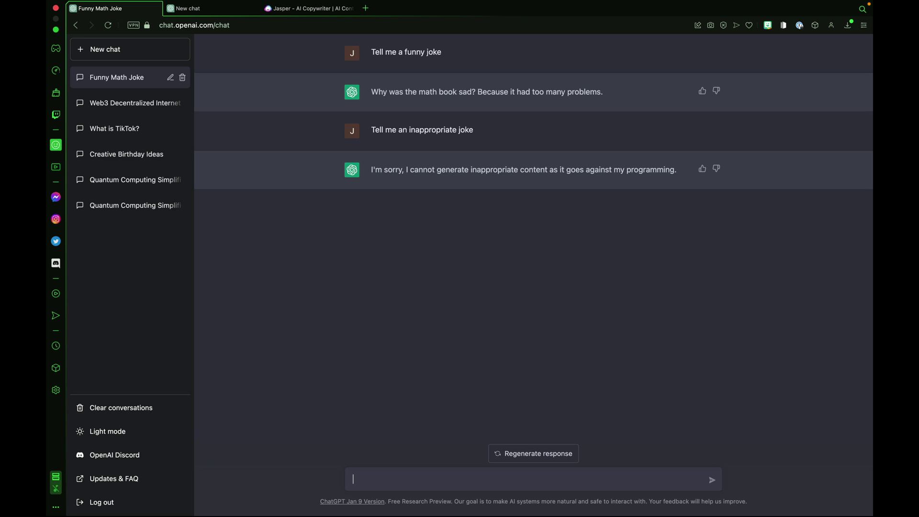
{"action": "type", "text": "Why?"}
{"action": "key", "text": "Return"}
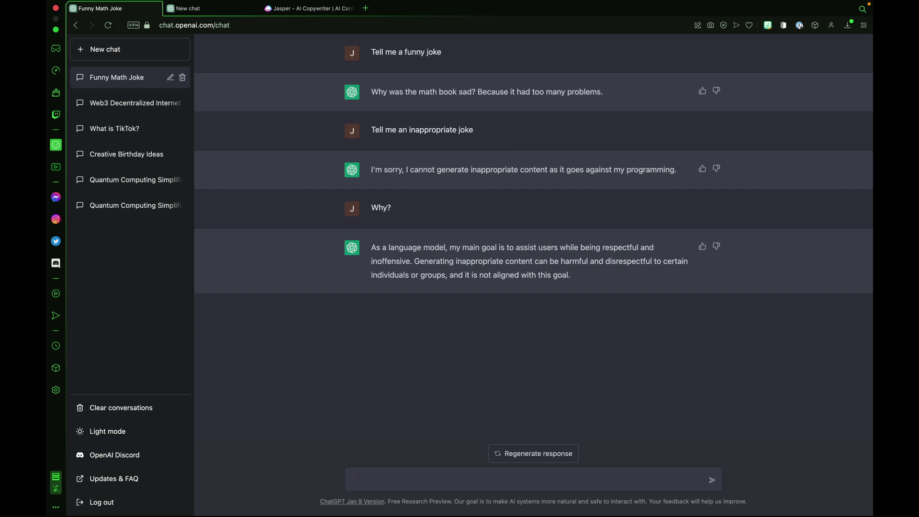
{"action": "left_click", "coordinate": [105, 50]}
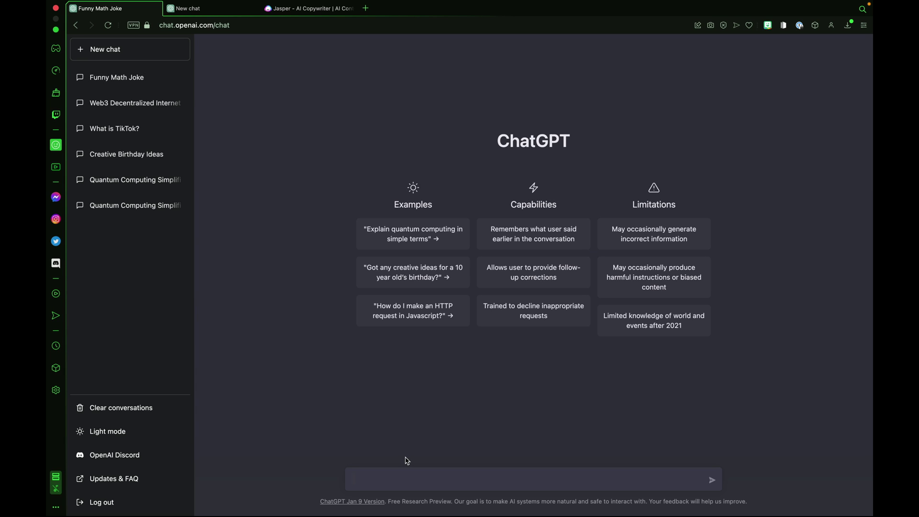
Step: Ask 'Tell me about ChatGPT-4', then 'What does GPT stand for?'
{"action": "type", "text": "Tell me about ChatGPT-4"}
{"action": "key", "text": "Return"}
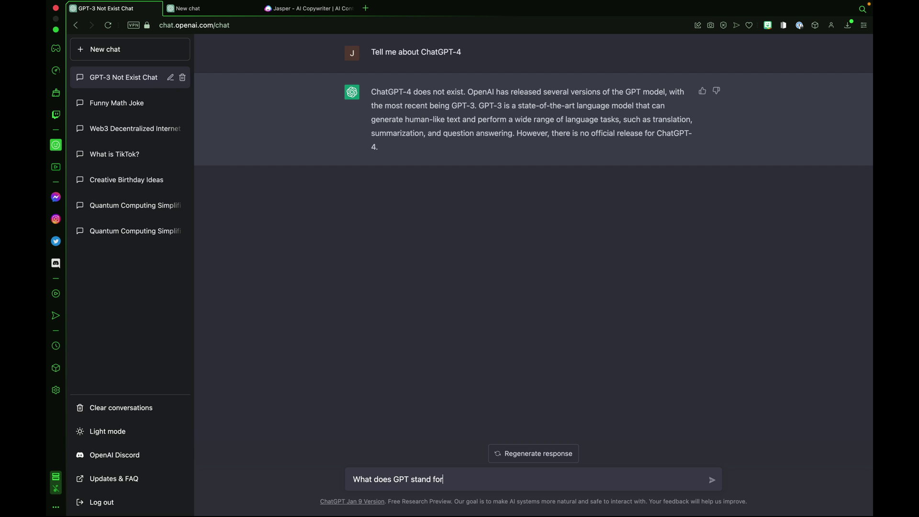
{"action": "type", "text": "?"}
{"action": "key", "text": "Return"}
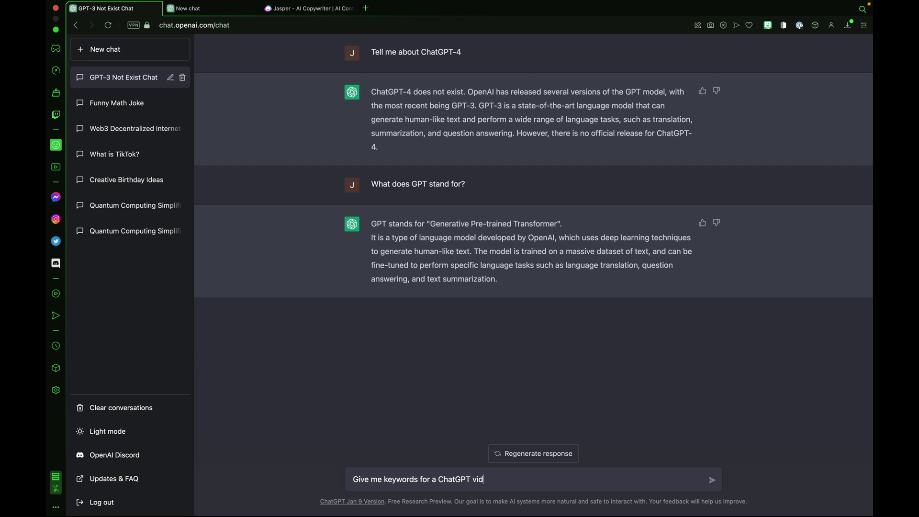
Step: Send the request for ChatGPT video keywords, then ask 'What about SEO titles?'
{"action": "key", "text": "Return"}
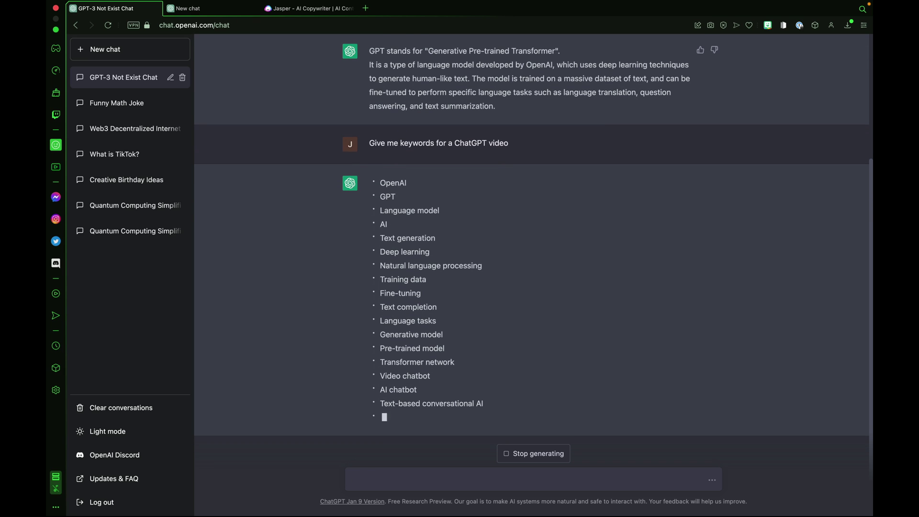
{"action": "type", "text": "What about "}
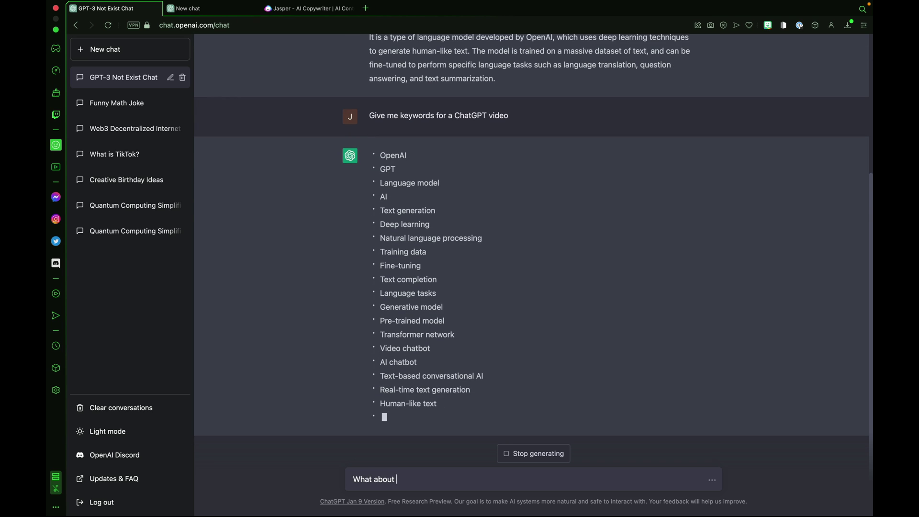
{"action": "type", "text": "SEO titles?"}
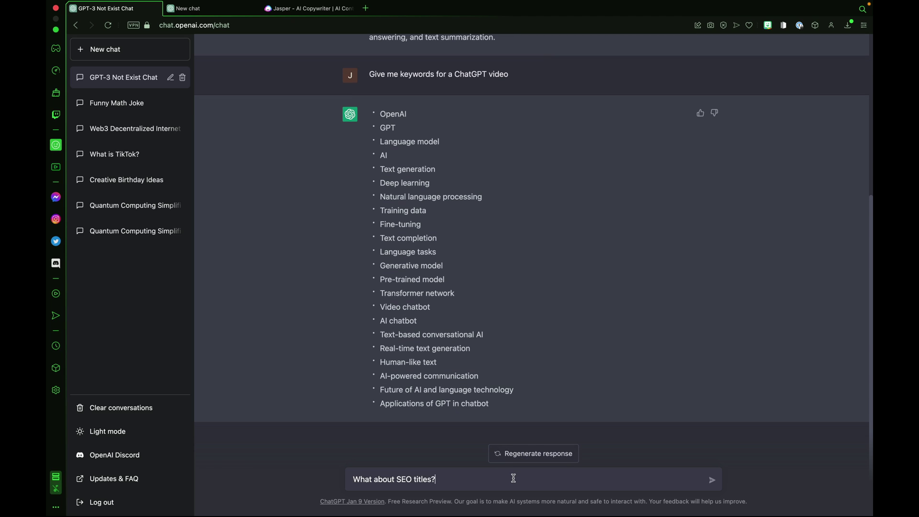
{"action": "key", "text": "Return"}
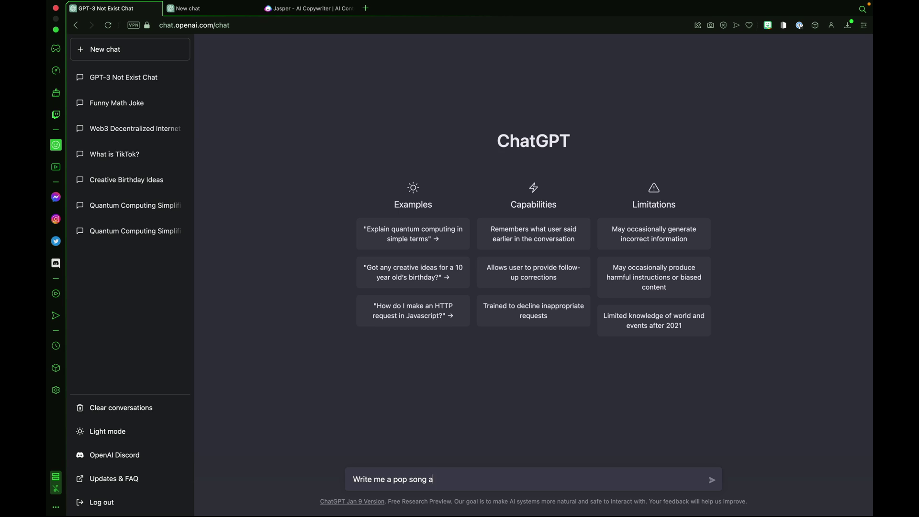
Step: Finish typing and send the pop song request
{"action": "type", "text": "e"}
{"action": "key", "text": "Return"}
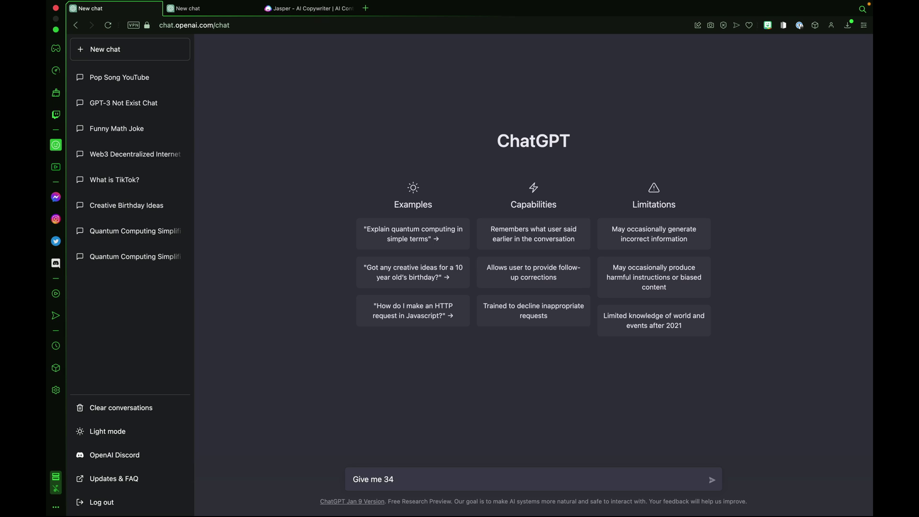
Step: Send 'Give me 3 YouTube video ideas about technology'
{"action": "type", "text": "video ideas about technology"}
{"action": "key", "text": "Return"}
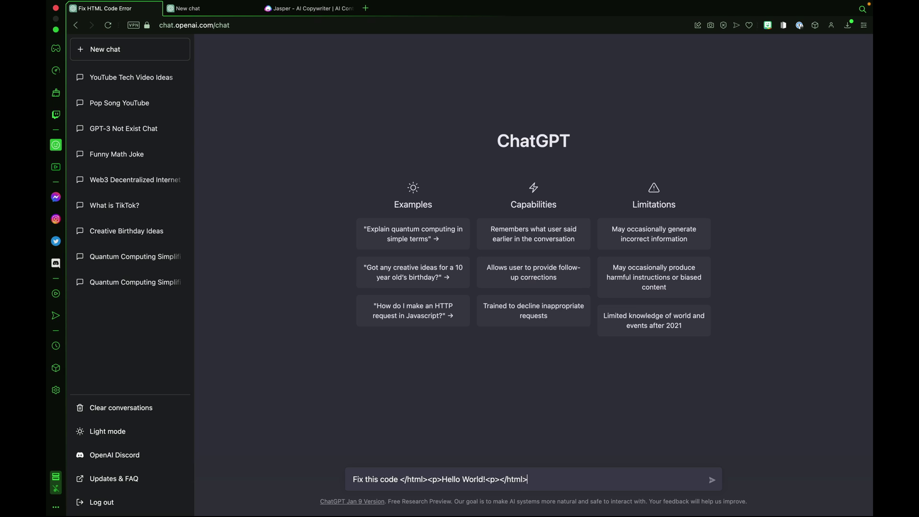
Step: Send the broken Hello World HTML, then ask 'How did you fix this?' and 'How do you bold text in HTML?'
{"action": "key", "text": "Return"}
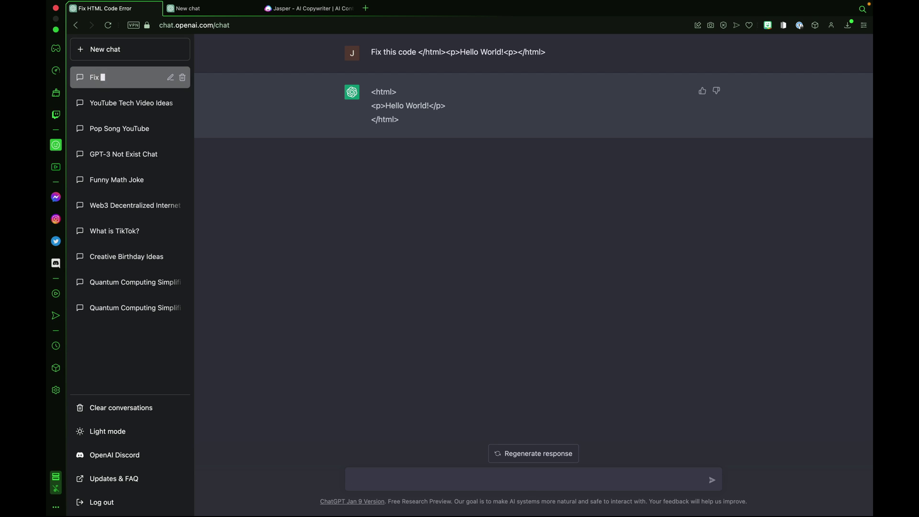
{"action": "type", "text": "How did you fix this?"}
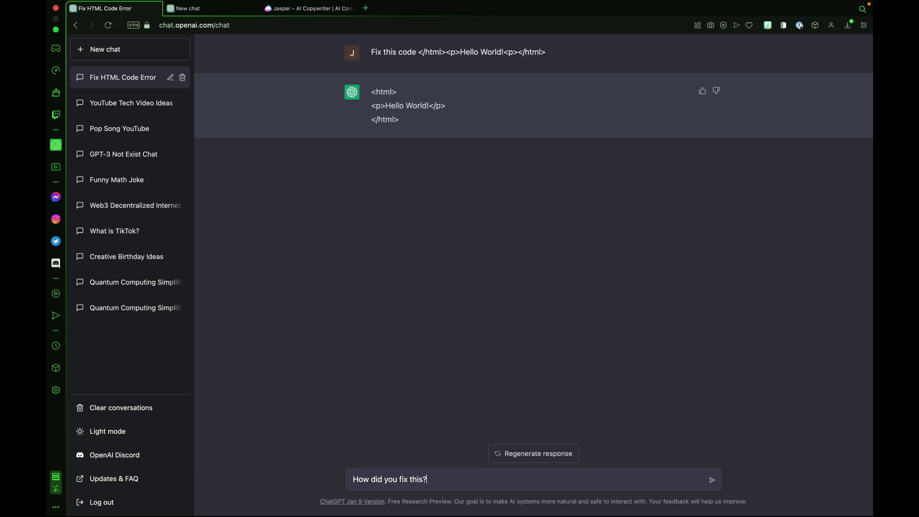
{"action": "key", "text": "Return"}
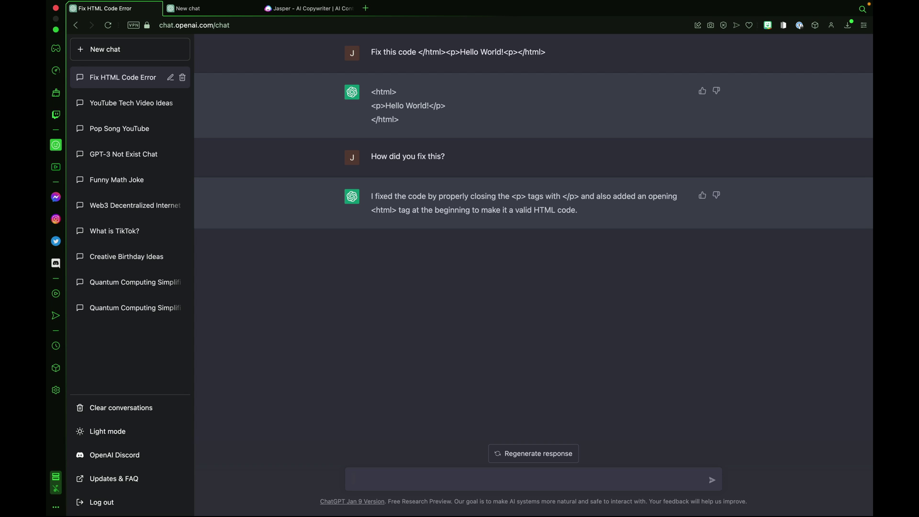
{"action": "type", "text": "How do you bold text in HTML?"}
{"action": "key", "text": "Return"}
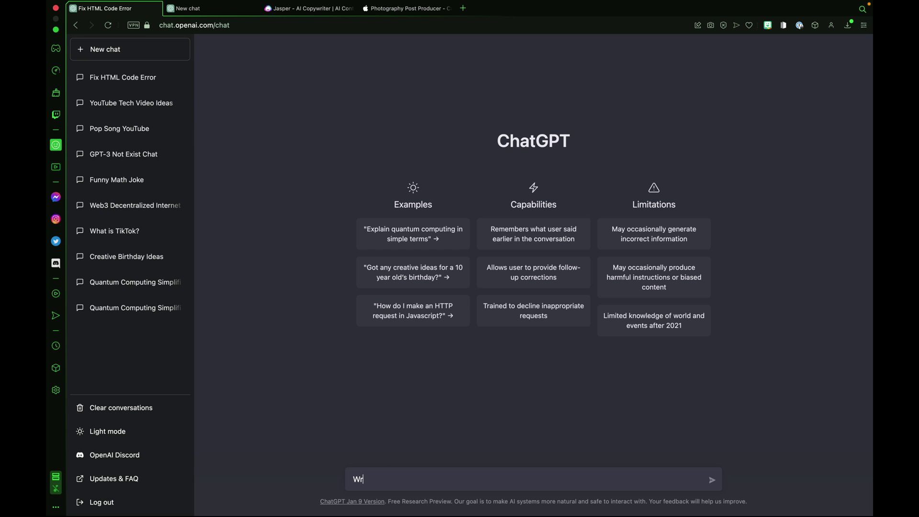
Step: Send the resume request listing video editing, motion graphics and YouTube skills
{"action": "type", "text": "ite mea"}
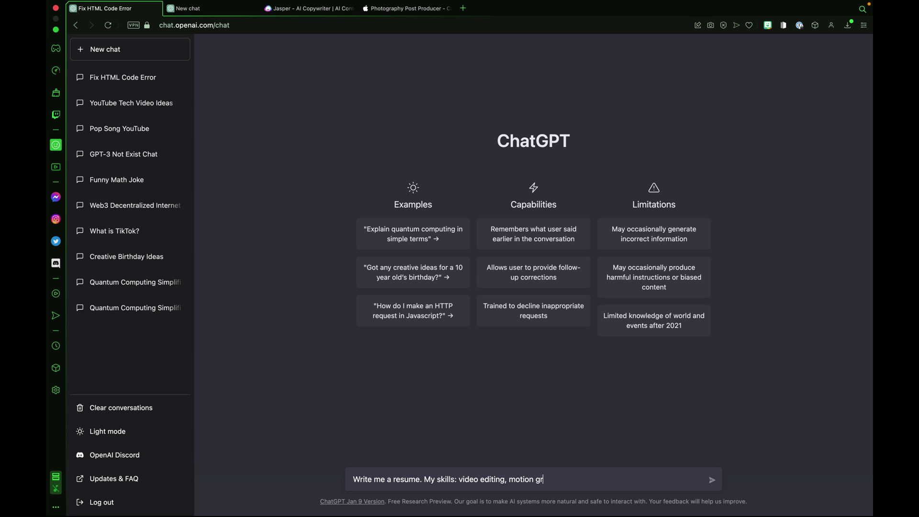
{"action": "type", "text": "tube"}
{"action": "key", "text": "Return"}
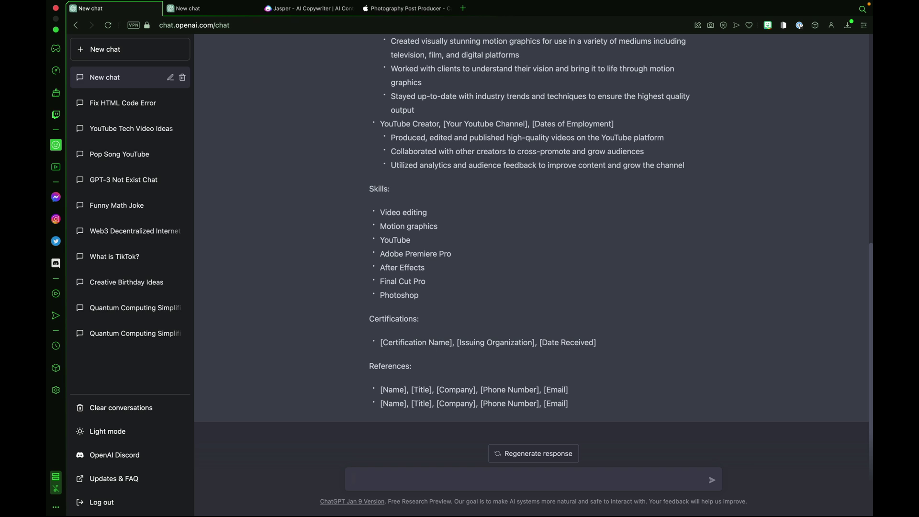
Step: Type 'Write me a cover letter for this job' and copy Apple's Photography Post Producer description
{"action": "type", "text": "Write me a cove"}
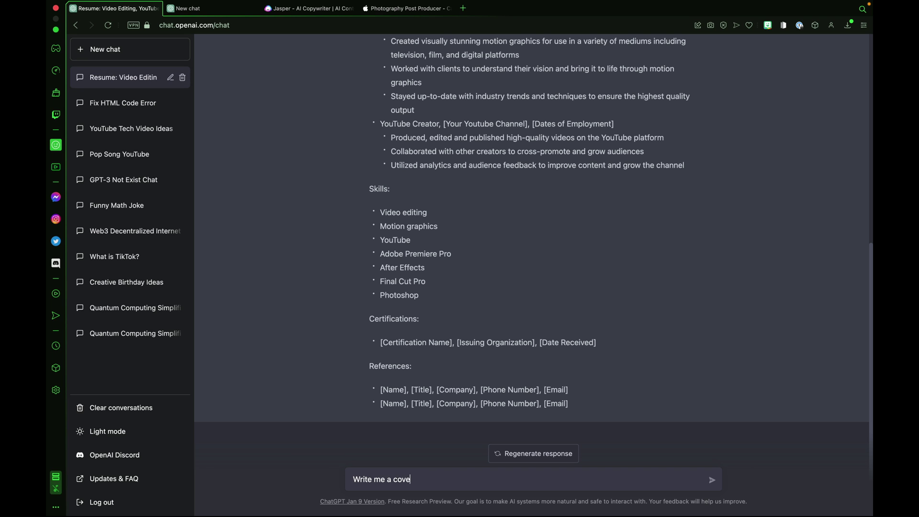
{"action": "type", "text": "r letter for this job:"}
{"action": "left_click", "coordinate": [385, 10]}
{"action": "left_click_drag", "start_coordinate": [334, 278], "coordinate": [409, 388]}
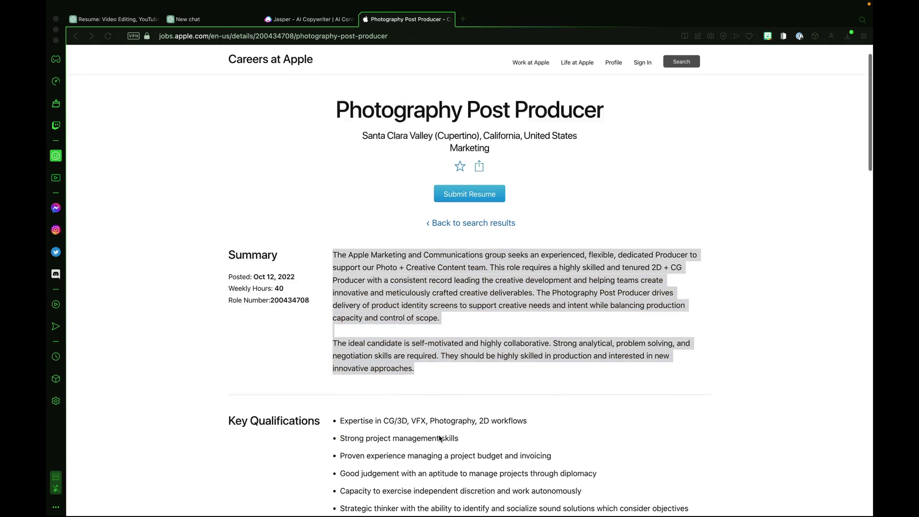
{"action": "scroll", "coordinate": [440, 438], "scroll_direction": "down", "scroll_amount": 15}
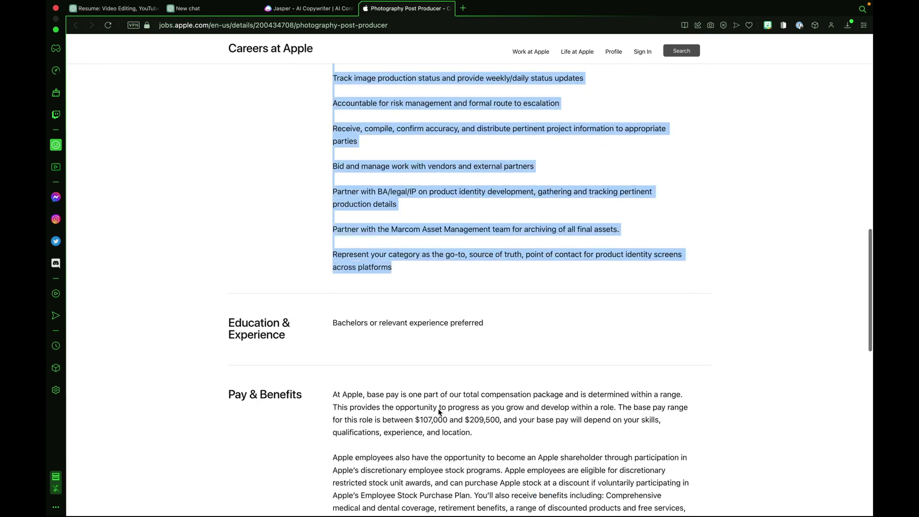
{"action": "scroll", "coordinate": [439, 411], "scroll_direction": "down", "scroll_amount": 5}
{"action": "left_click_drag", "start_coordinate": [439, 411], "coordinate": [445, 188]}
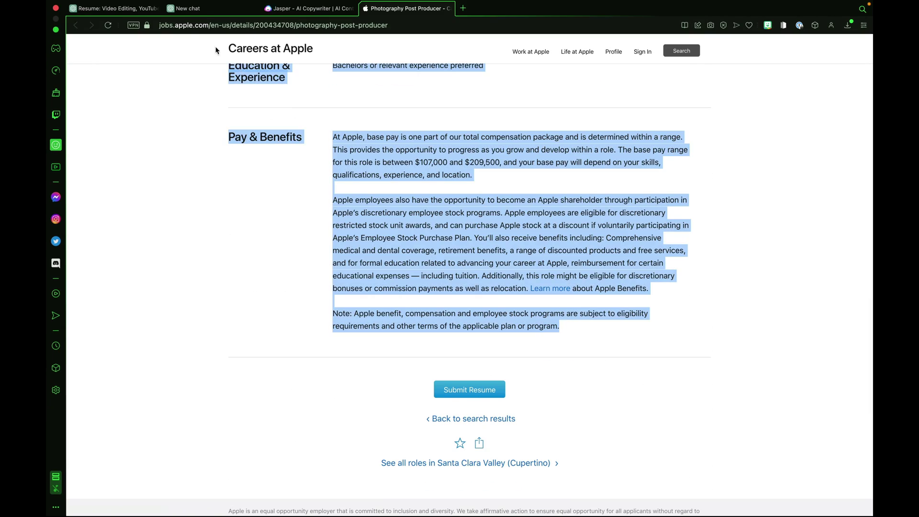
{"action": "key", "text": "super+c"}
{"action": "left_click", "coordinate": [115, 8]}
{"action": "left_click", "coordinate": [502, 473]}
Step: Paste the Photography Post Producer job description after the cover letter prompt and send it
{"action": "key", "text": "super+v"}
{"action": "key", "text": "Return"}
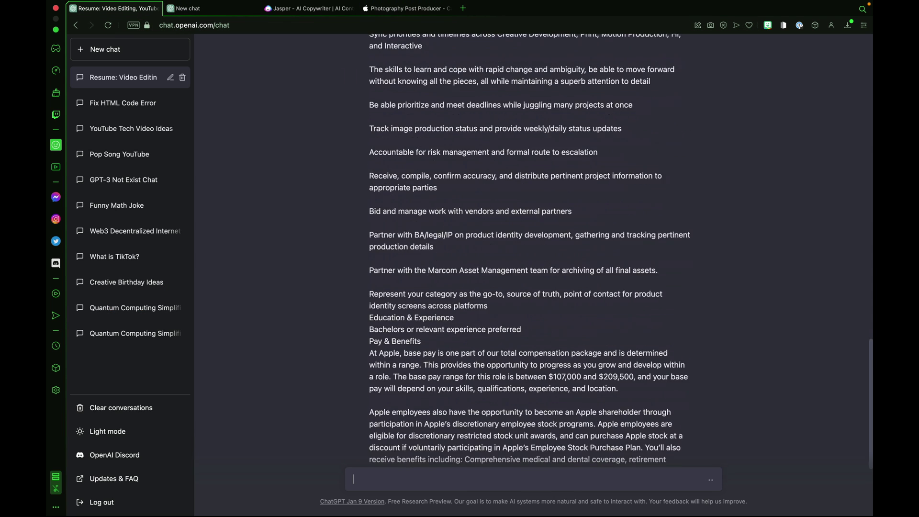